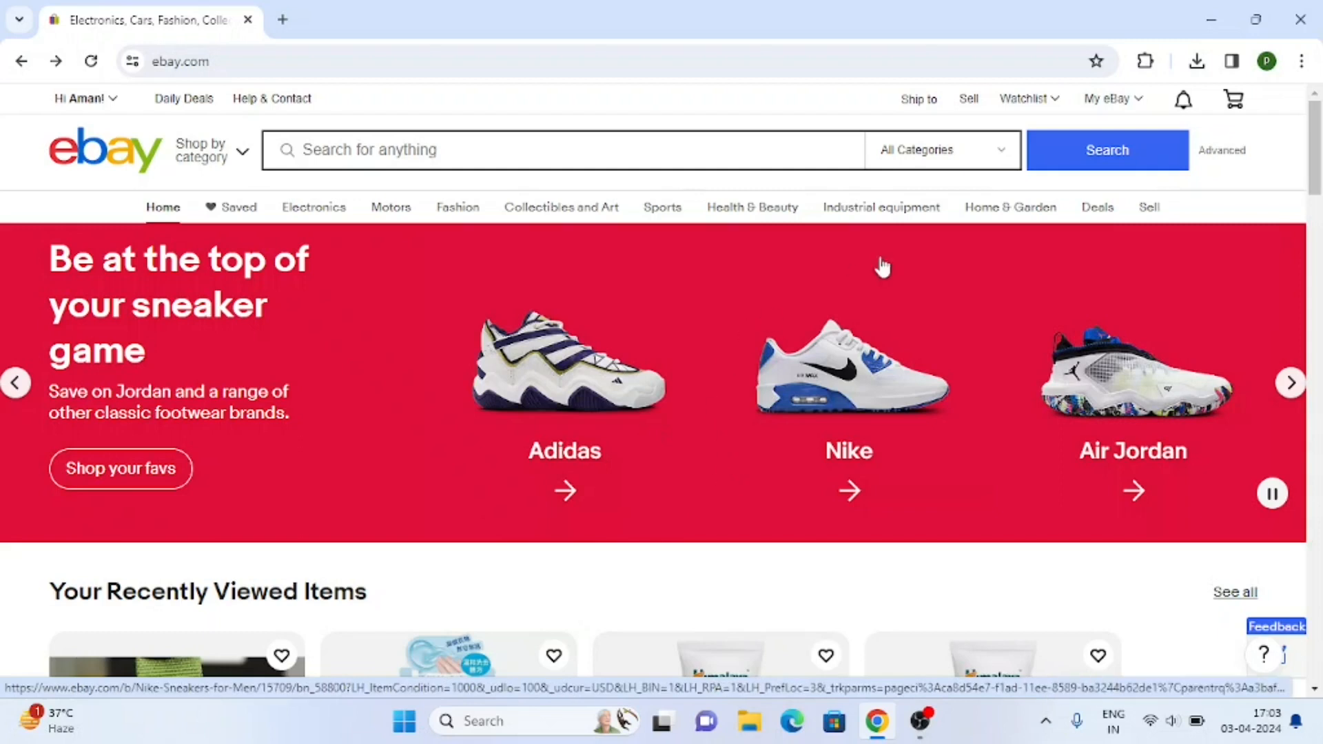
Start a new item listing from the selling page and search for a match using the suggestion "wallet men"
left_click(968, 101)
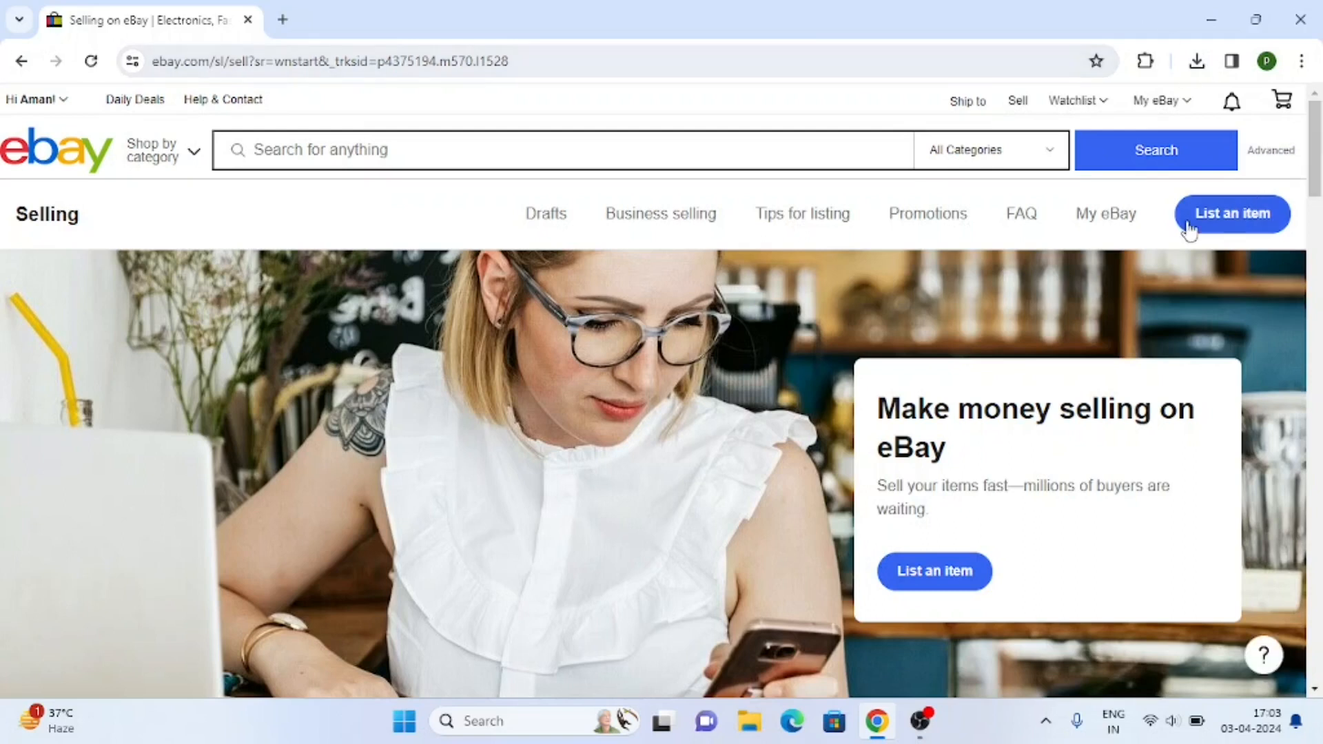
left_click(1207, 212)
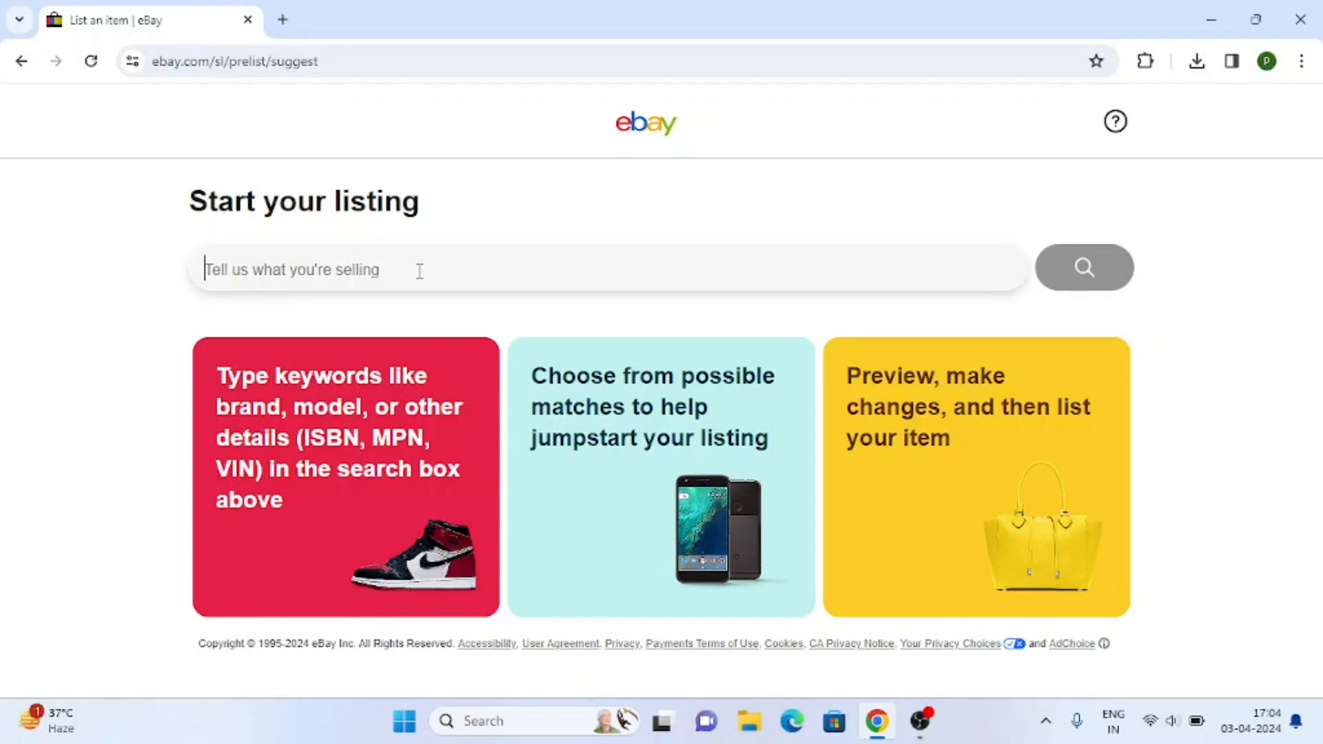
type("wallet")
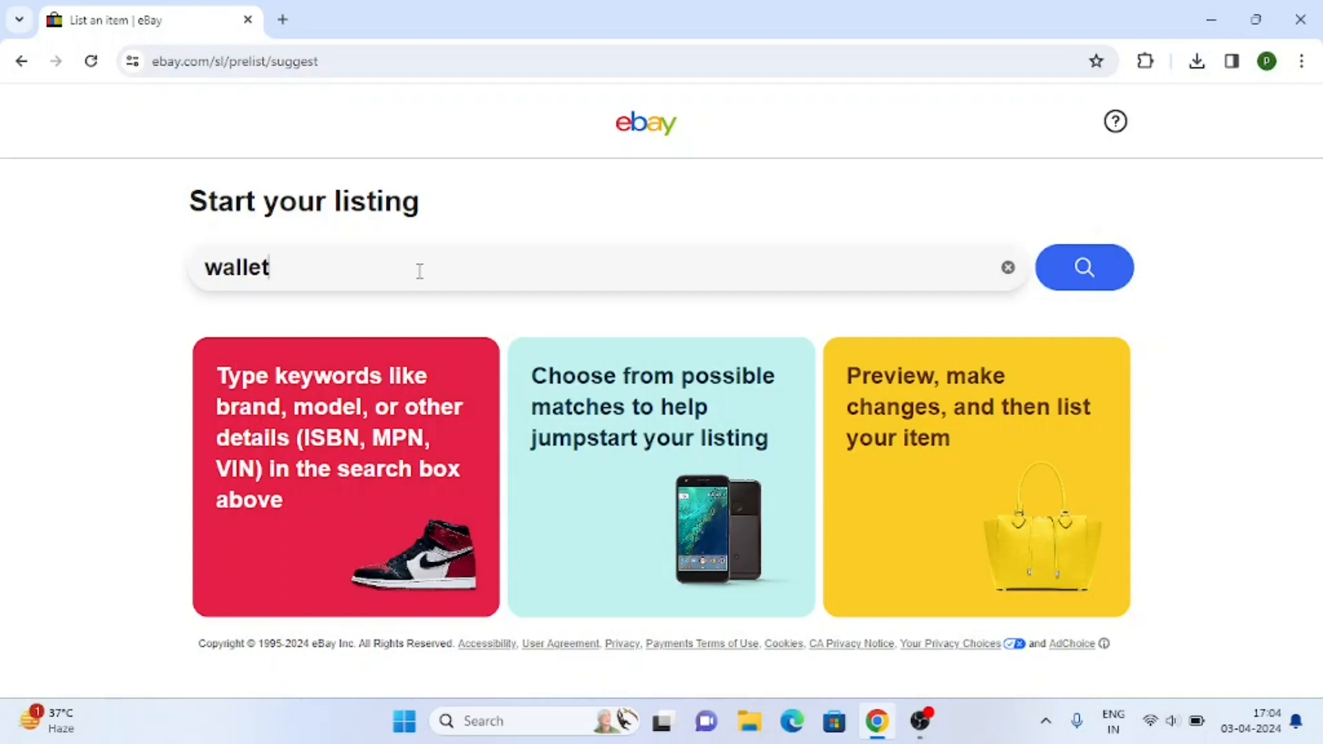
key("Return")
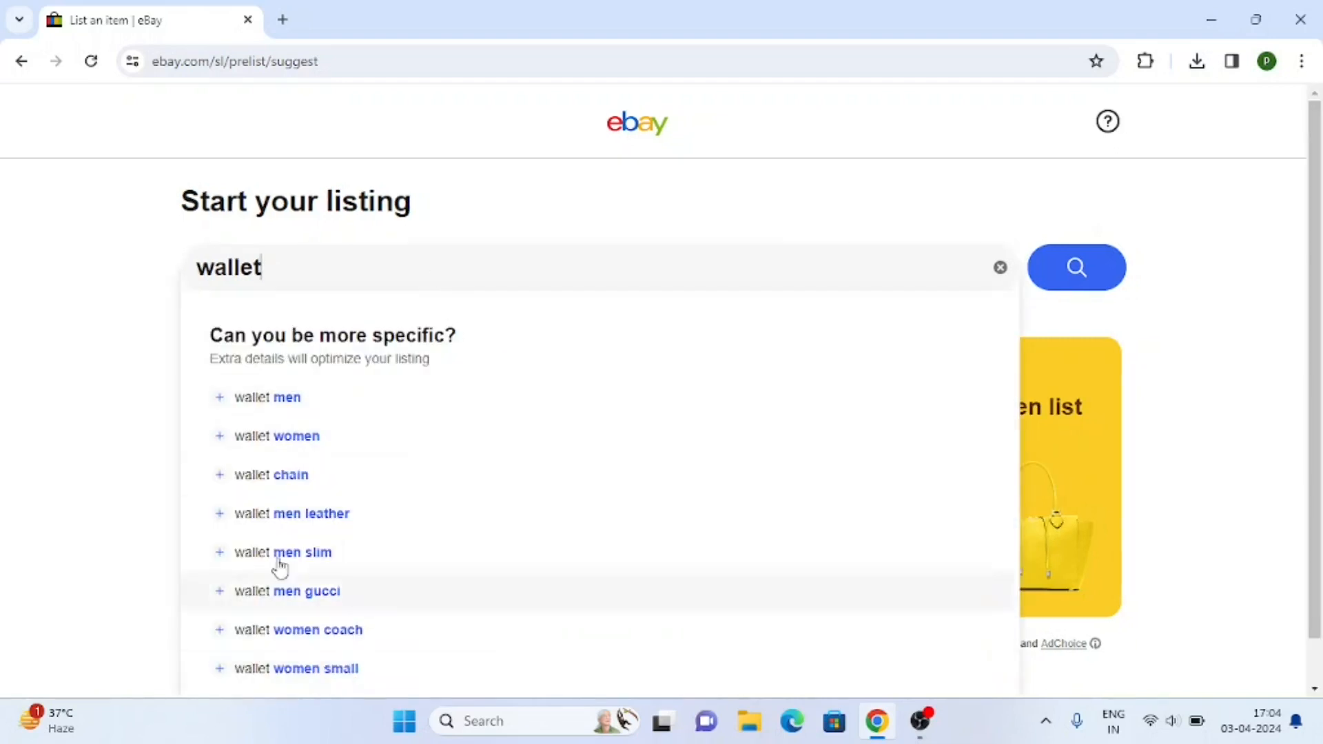
left_click(257, 406)
left_click(1078, 276)
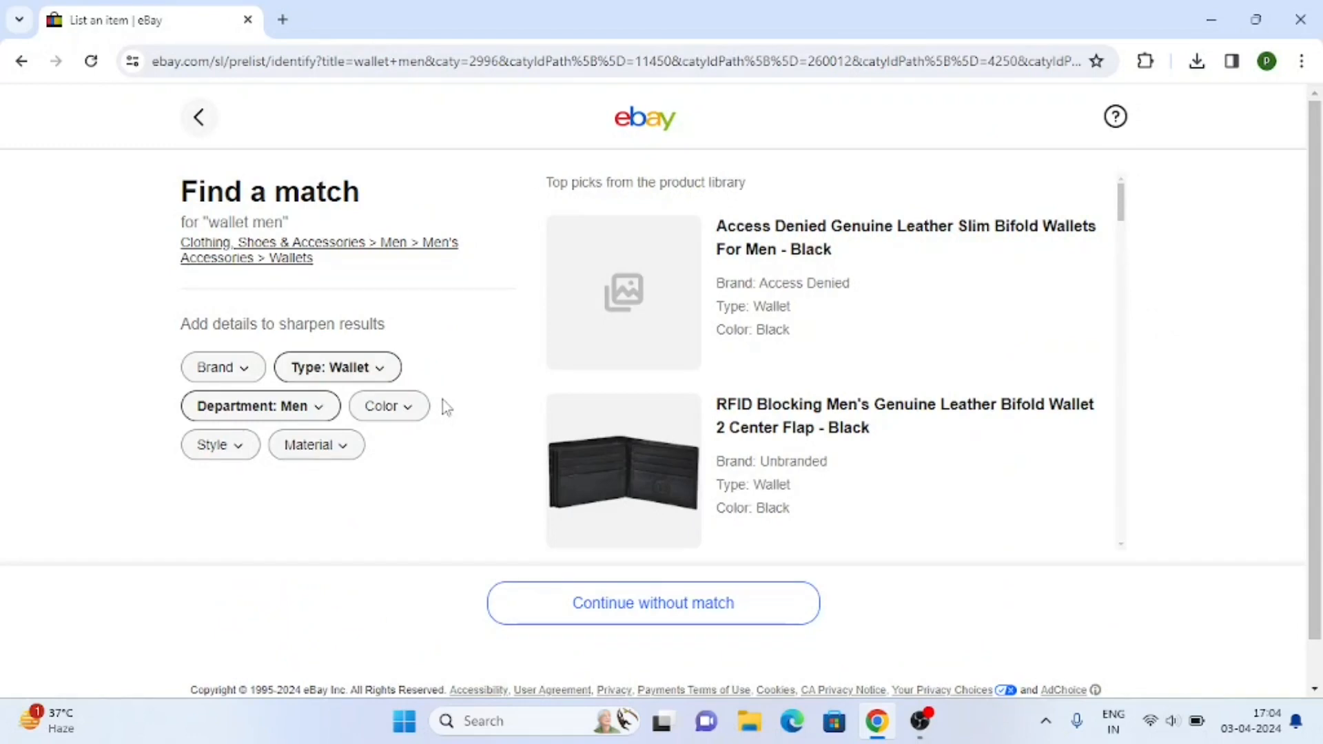
Continue without a product match, set the item condition to New without tags, and proceed to the listing form
scroll(820, 279, "down", 10)
scroll(820, 290, "up", 10)
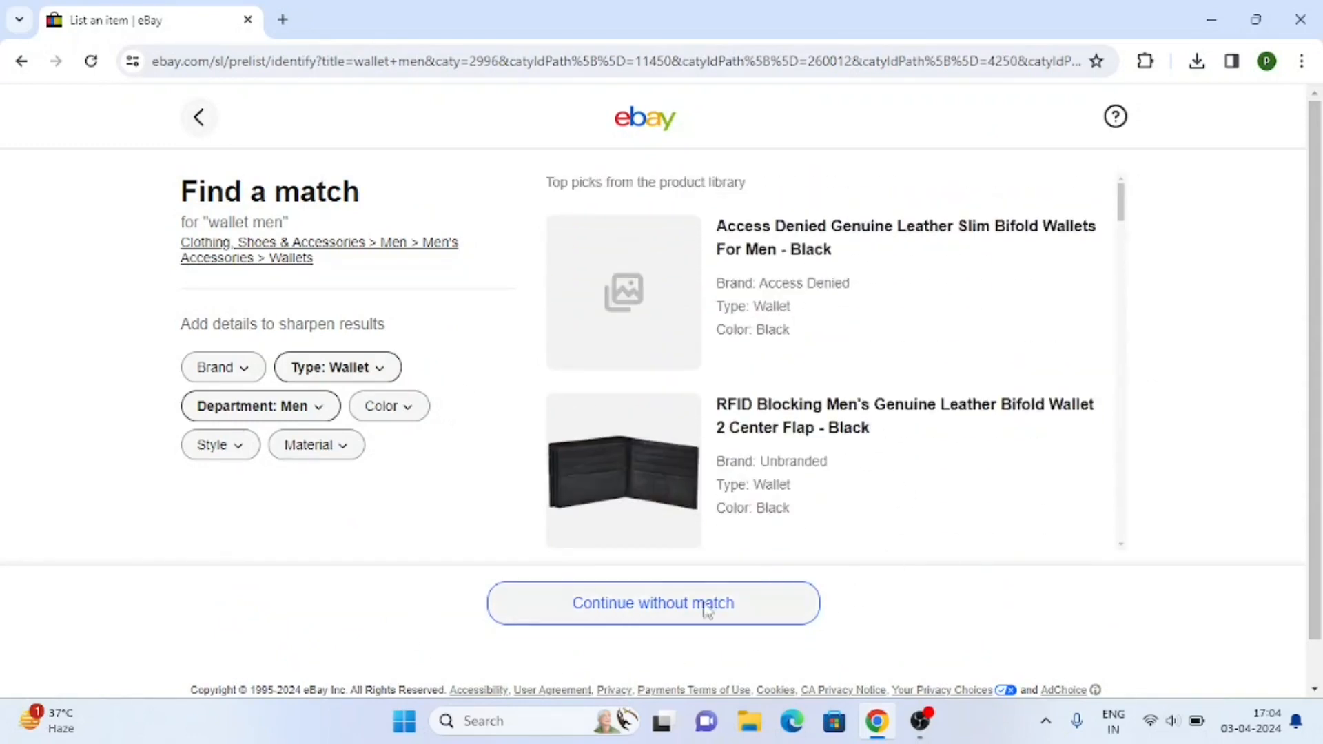
left_click(590, 606)
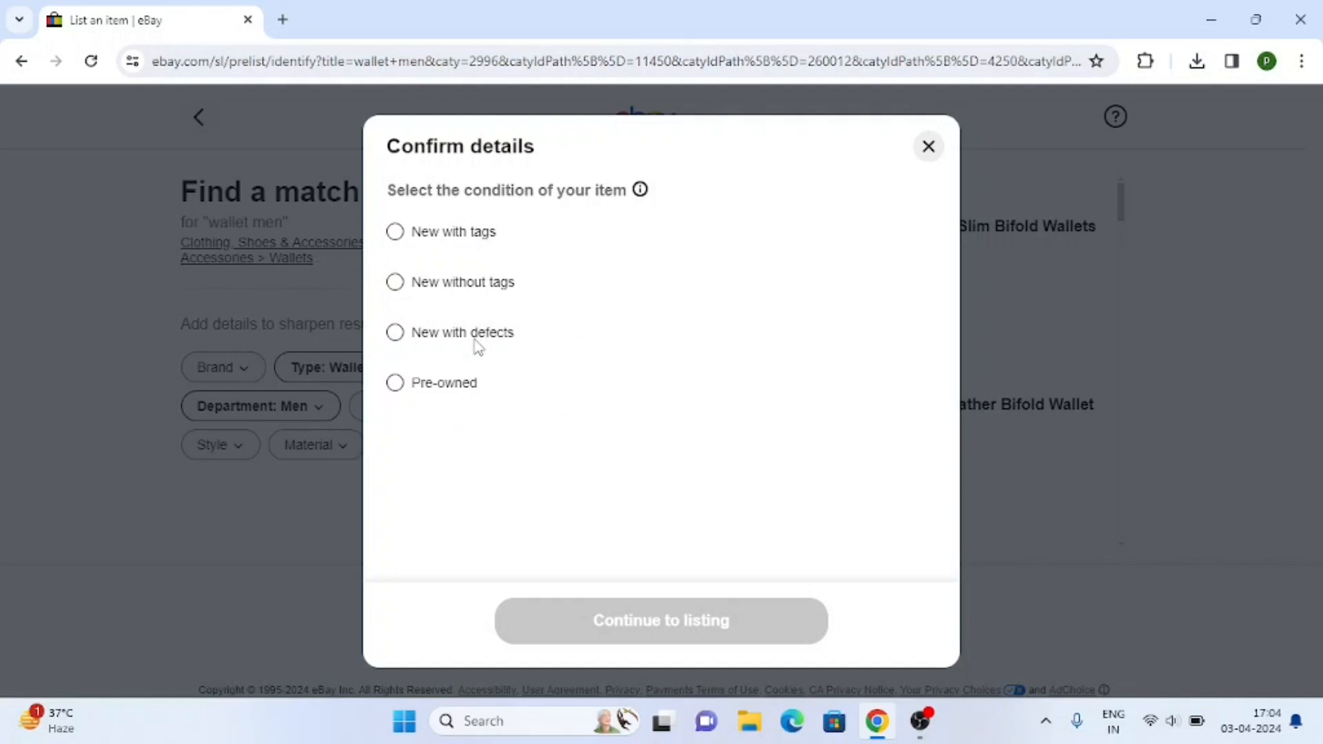
left_click(395, 284)
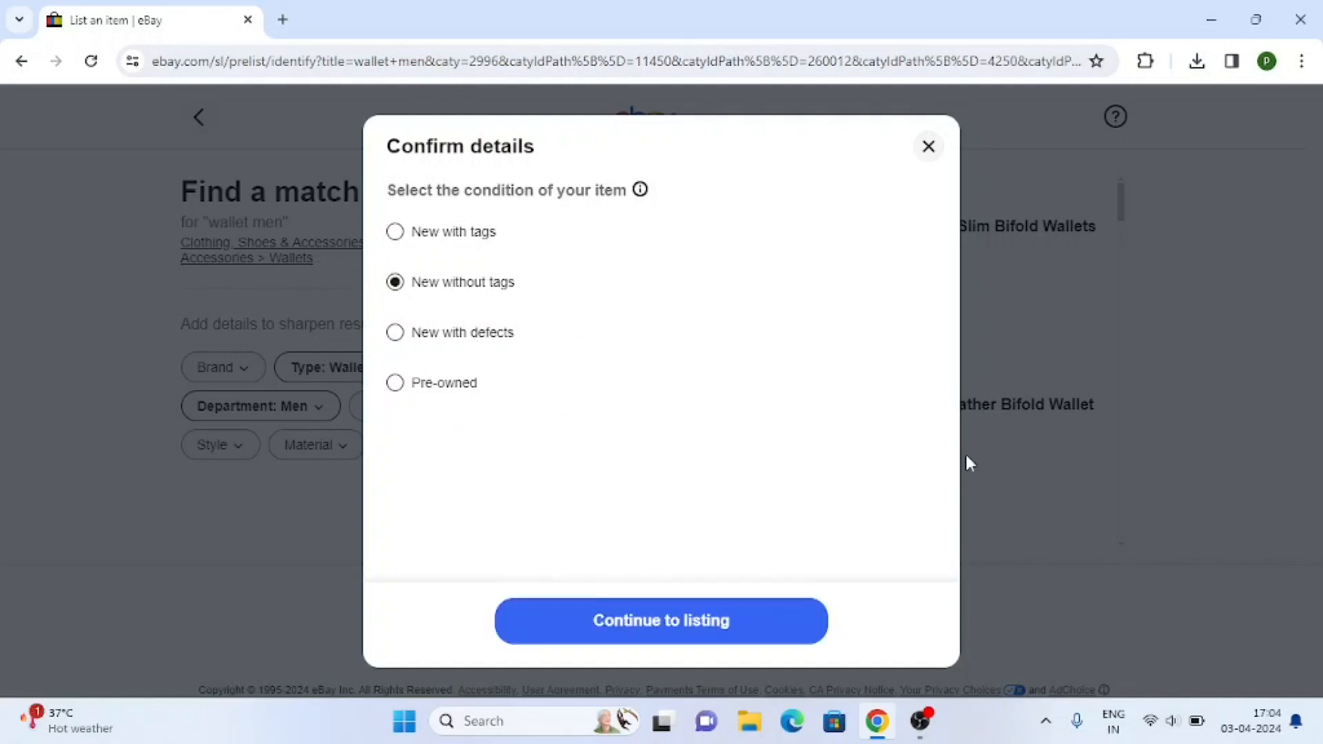
left_click(639, 627)
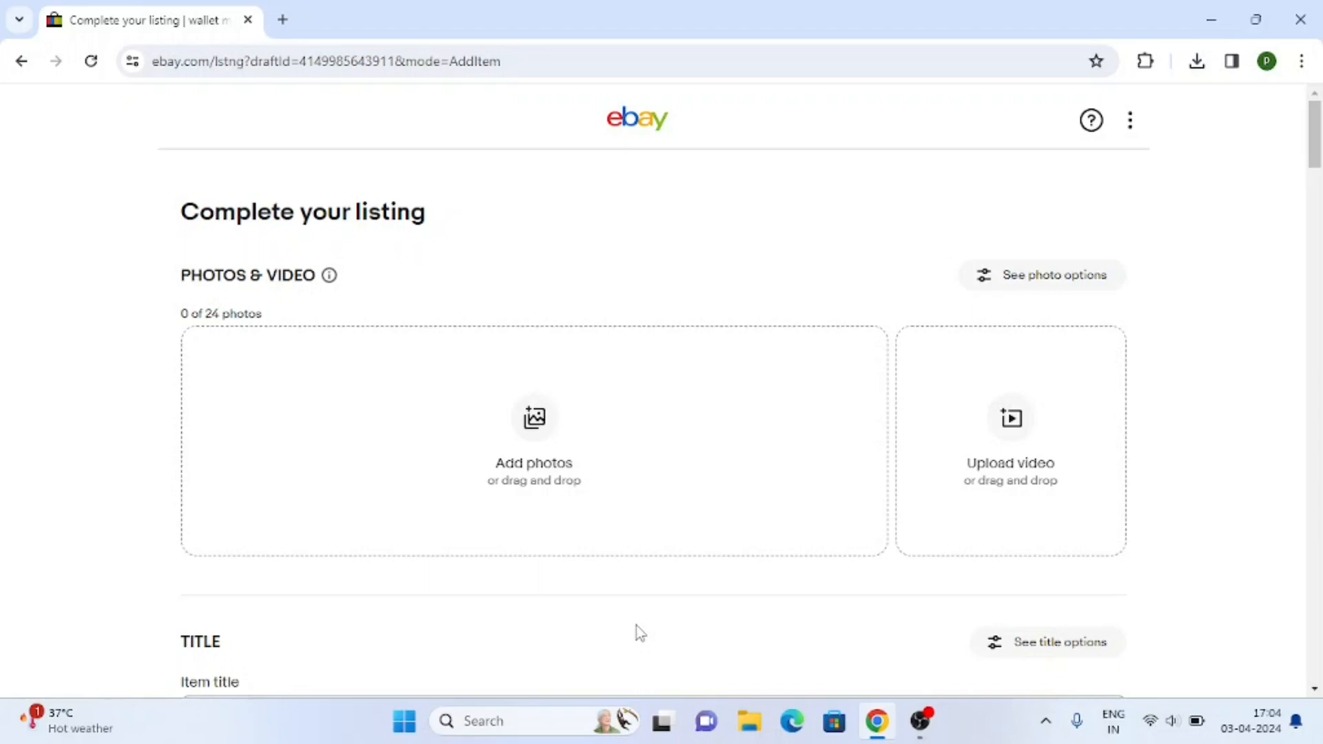
Add the wallet photo 20220726_132812-removebg-preview from the Downloads folder to the listing
left_click(539, 420)
left_click(217, 232)
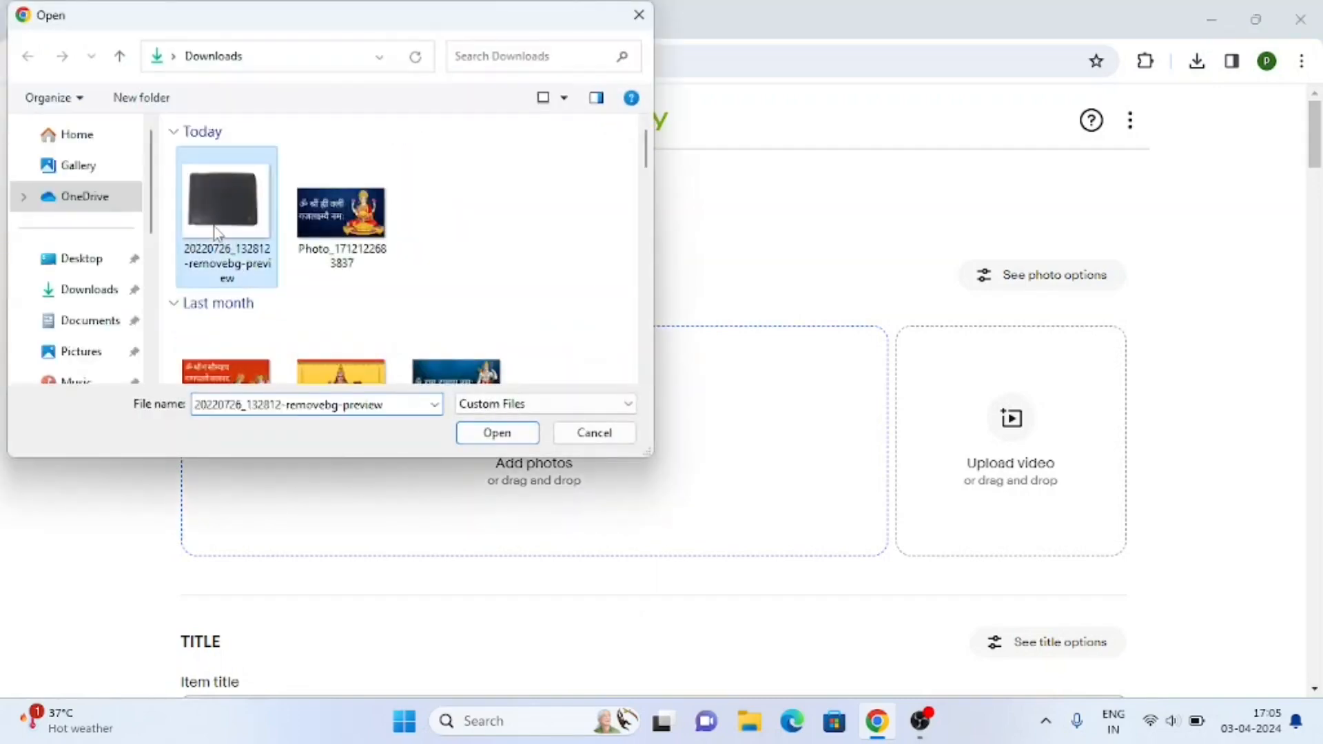
left_click(495, 433)
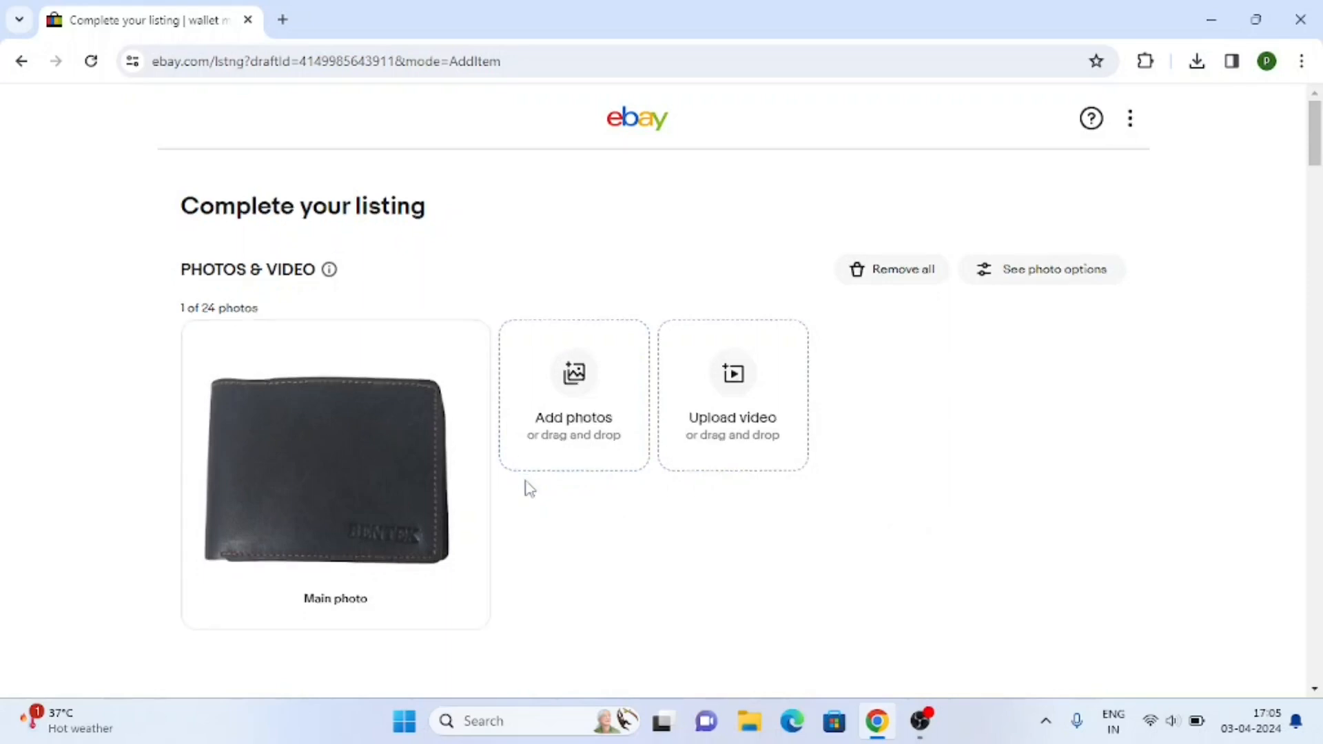
Replace the item title with "Leather wallet for men in black color"
scroll(289, 541, "down", 3)
scroll(290, 541, "down", 1)
scroll(602, 514, "down", 1)
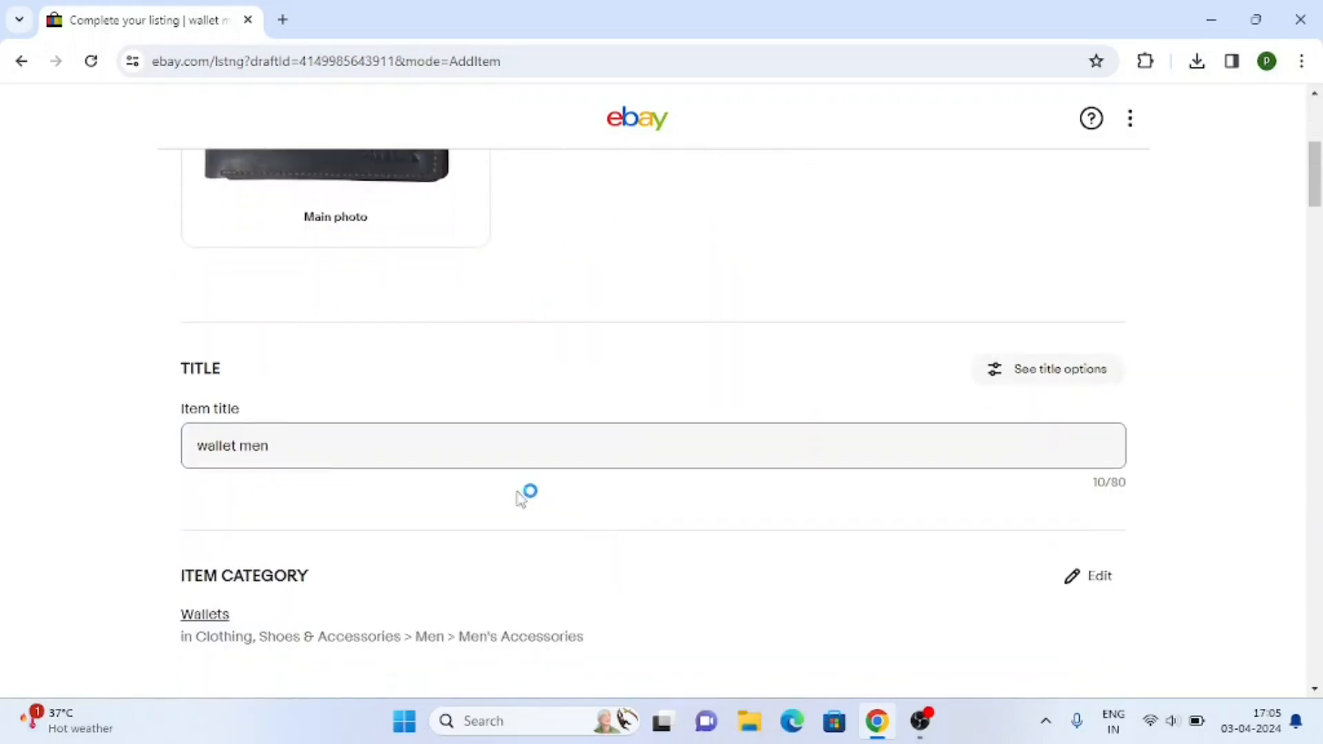
left_click(360, 446)
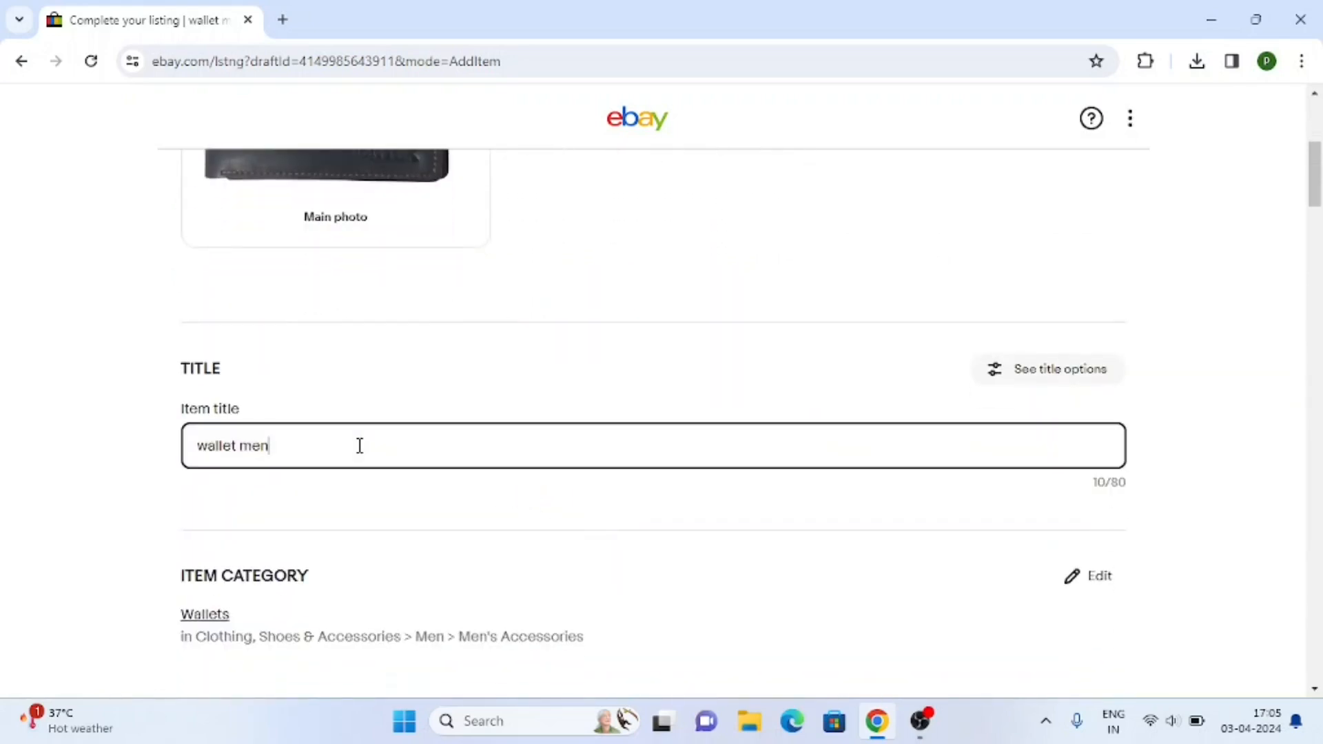
key("BackSpace")
key("BackSpace")
key("BackSpace")
key("BackSpace")
key("BackSpace")
key("BackSpace")
key("BackSpace")
key("BackSpace")
key("BackSpace")
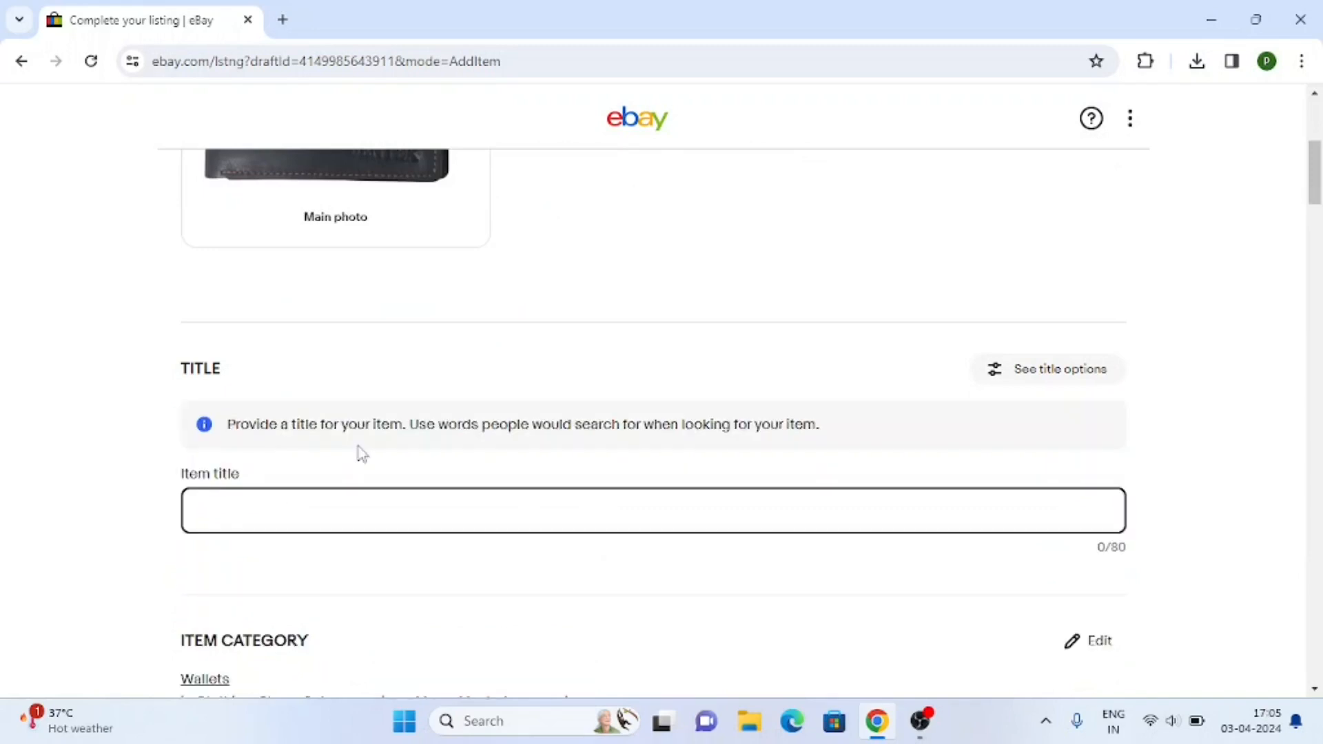
type("Lea")
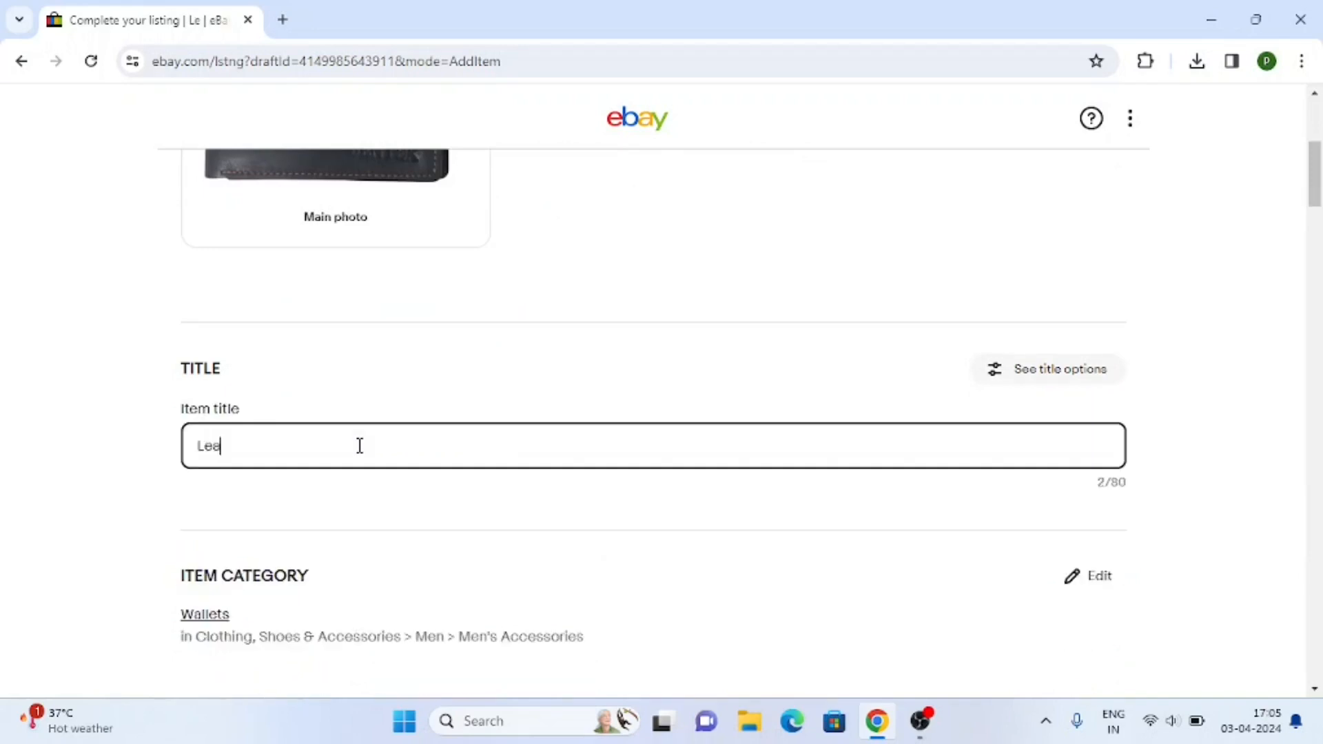
type("ther wallet")
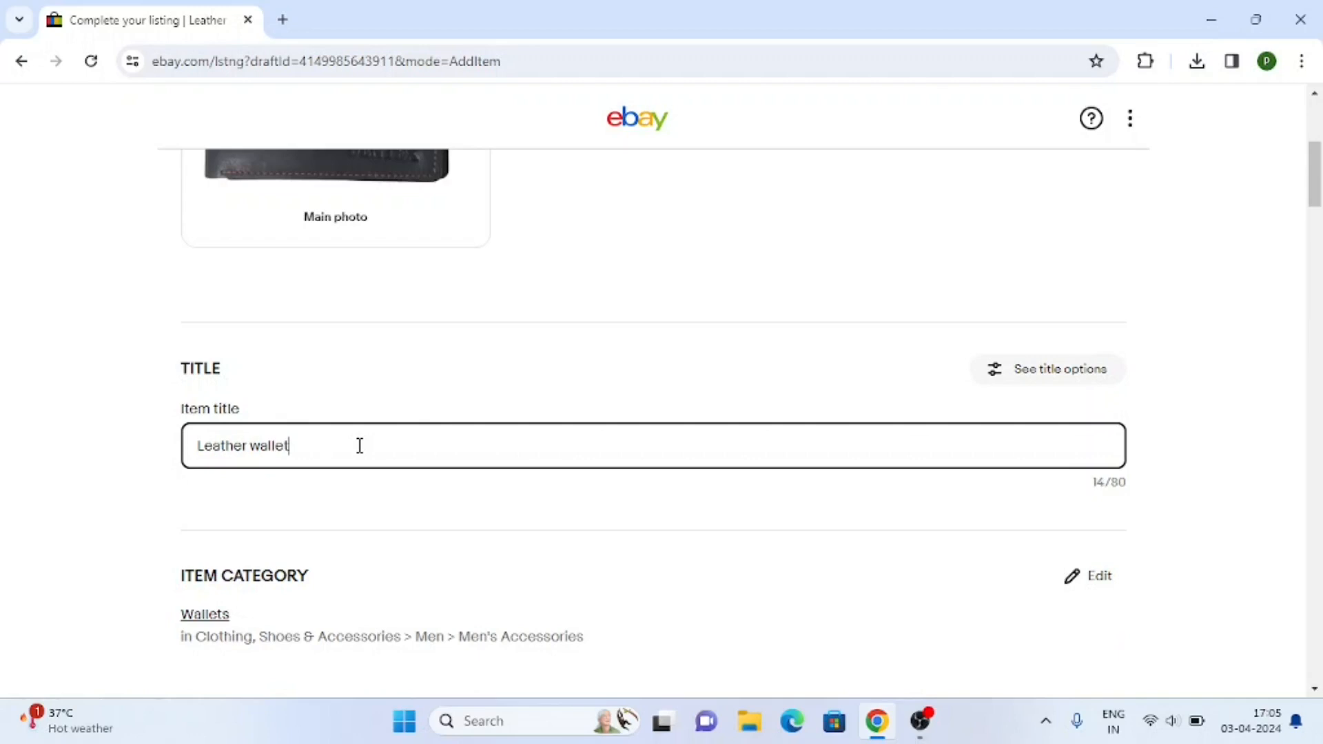
type(" for men in black color")
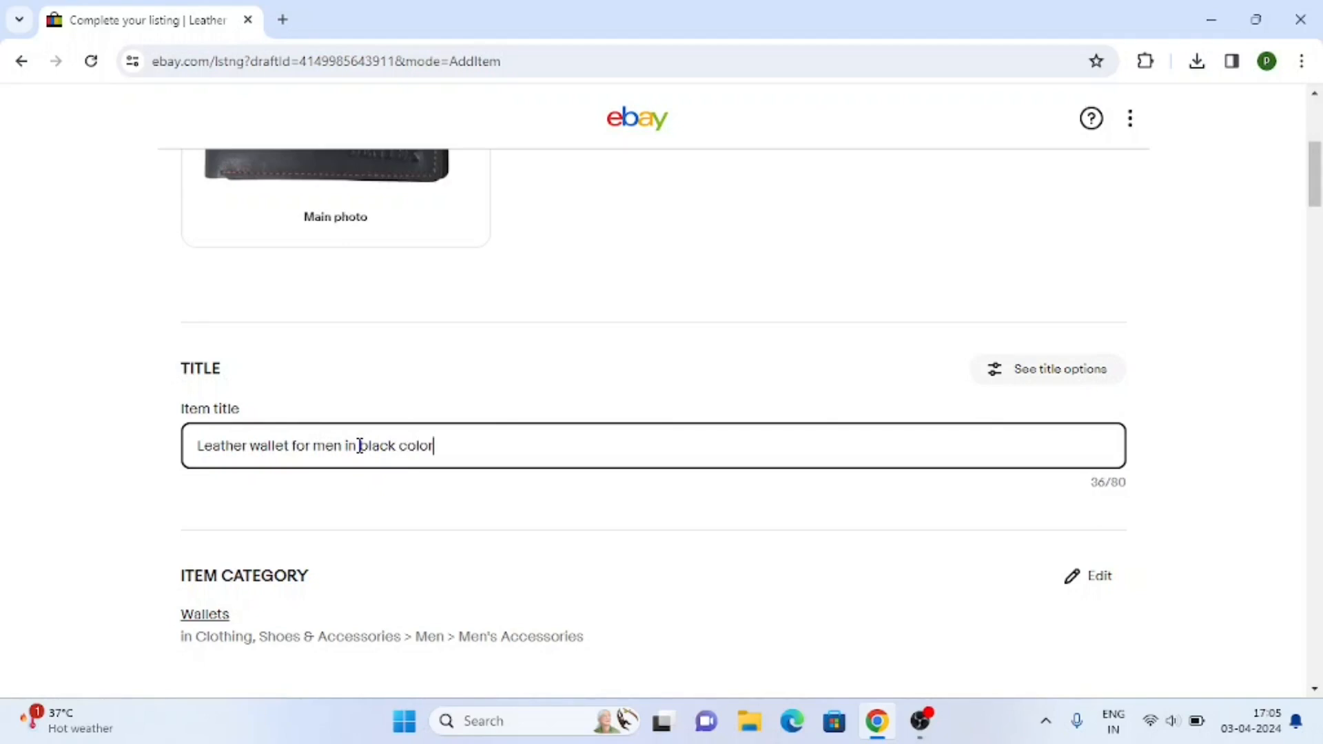
Set the required Brand item specific to Unbranded
scroll(346, 437, "down", 4)
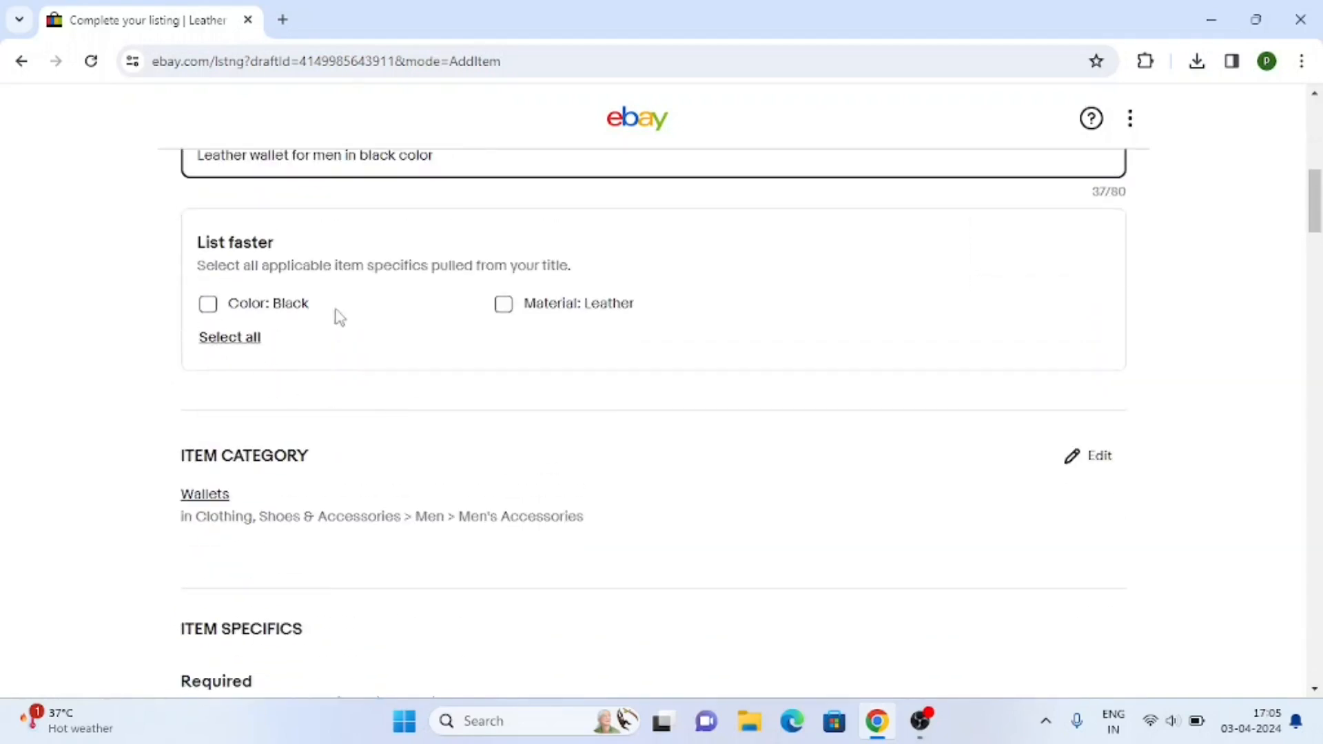
scroll(340, 318, "up", 1)
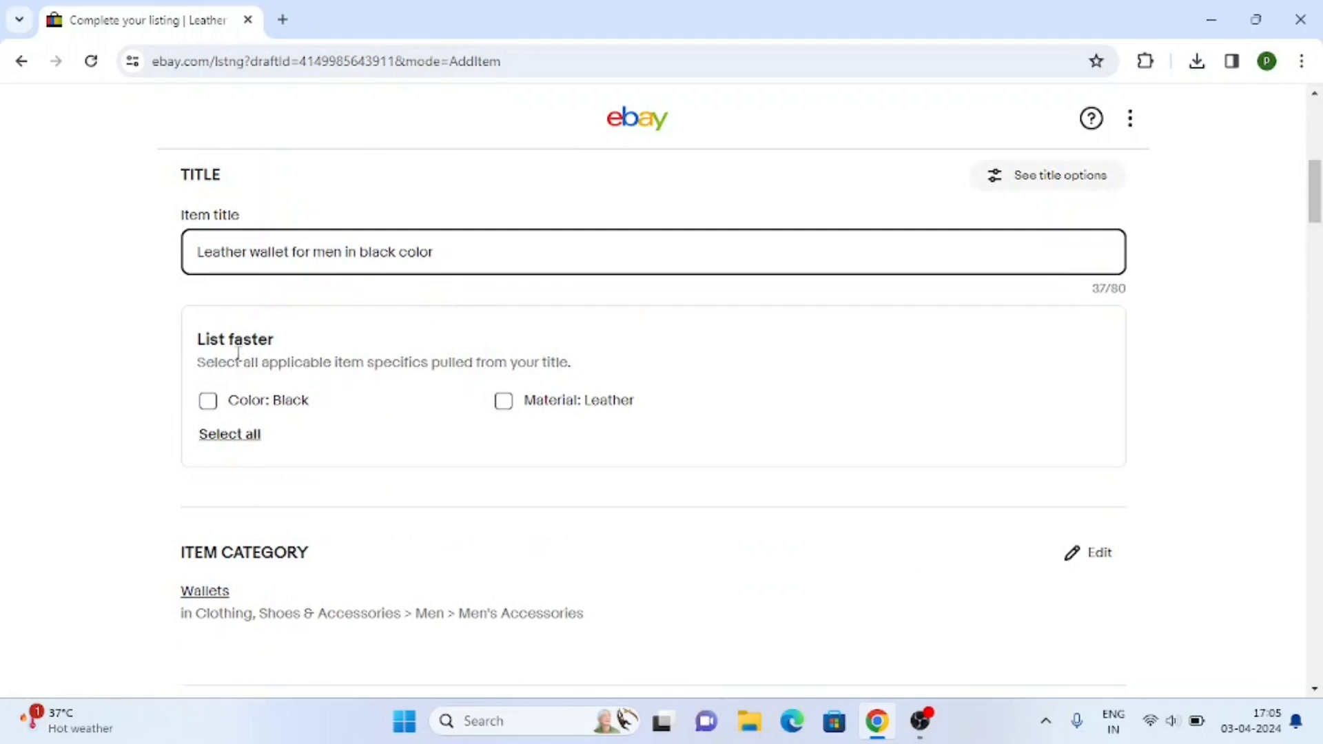
scroll(508, 508, "down", 2)
scroll(307, 478, "down", 1)
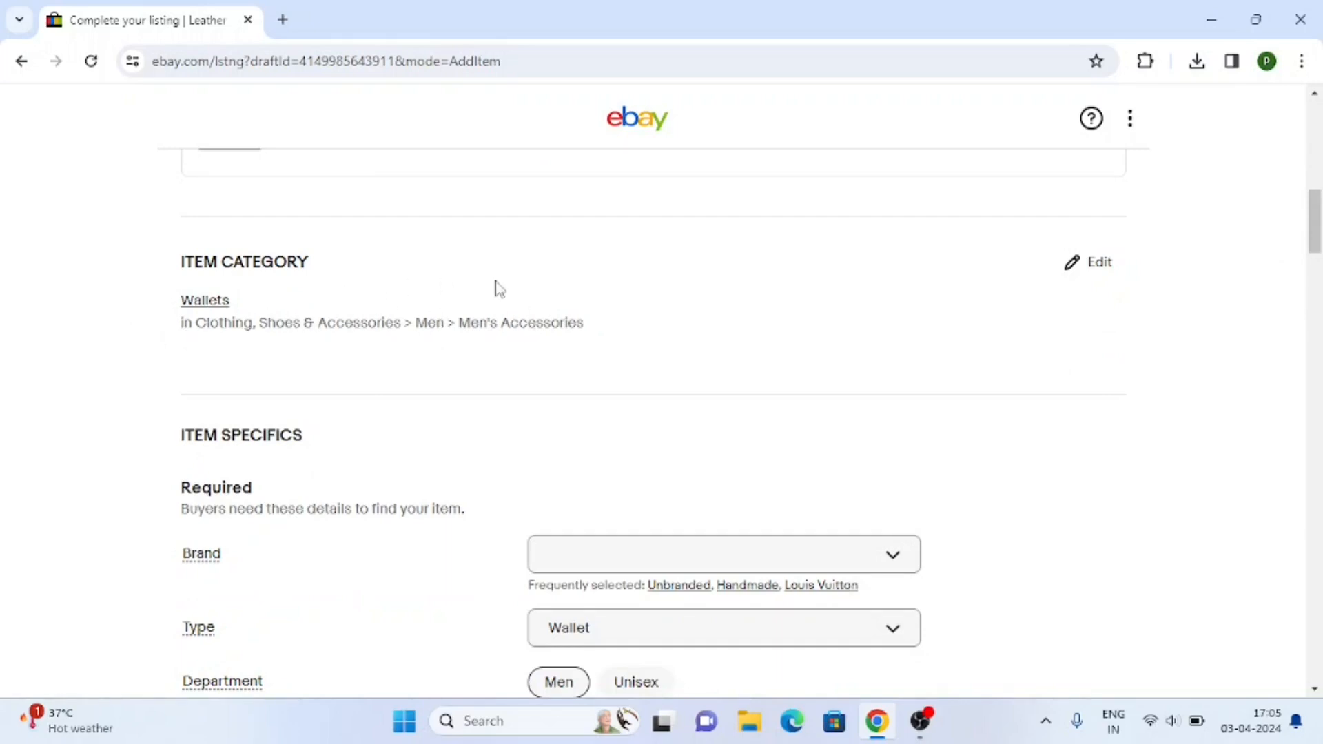
scroll(175, 355, "down", 3)
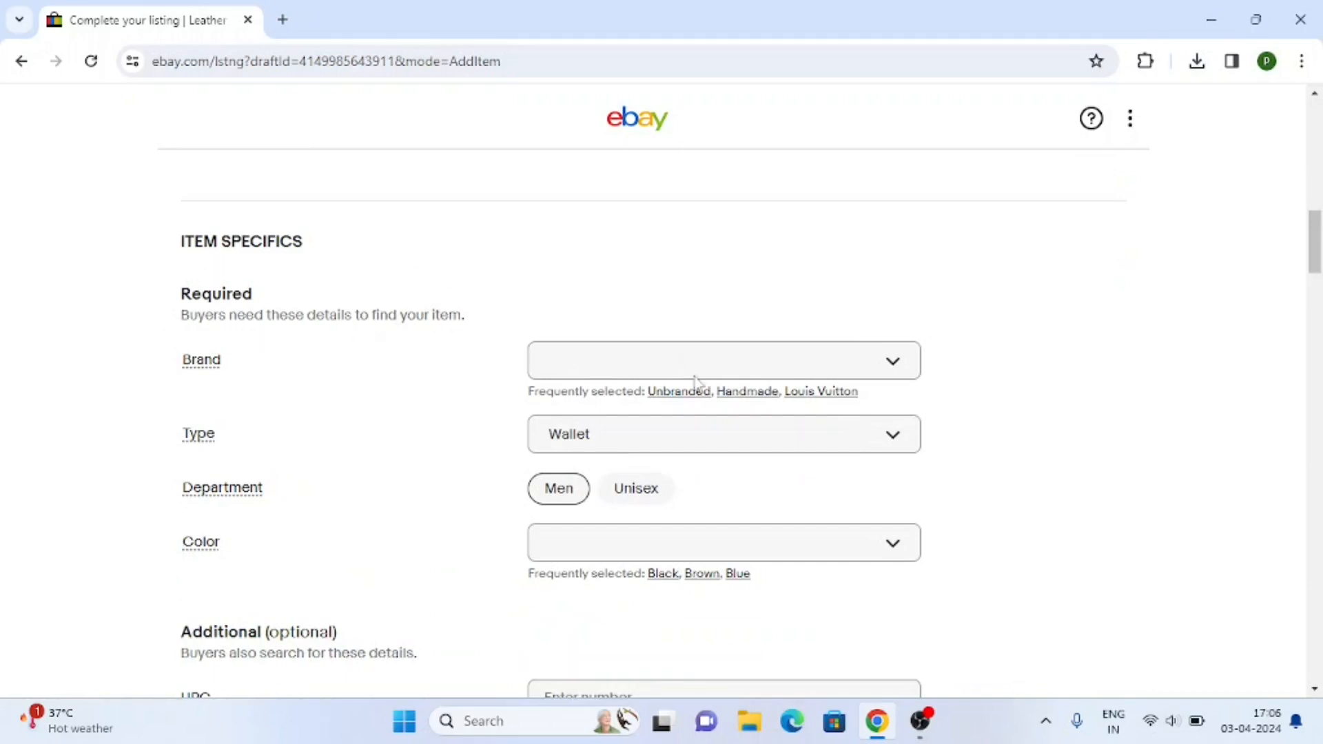
left_click(894, 361)
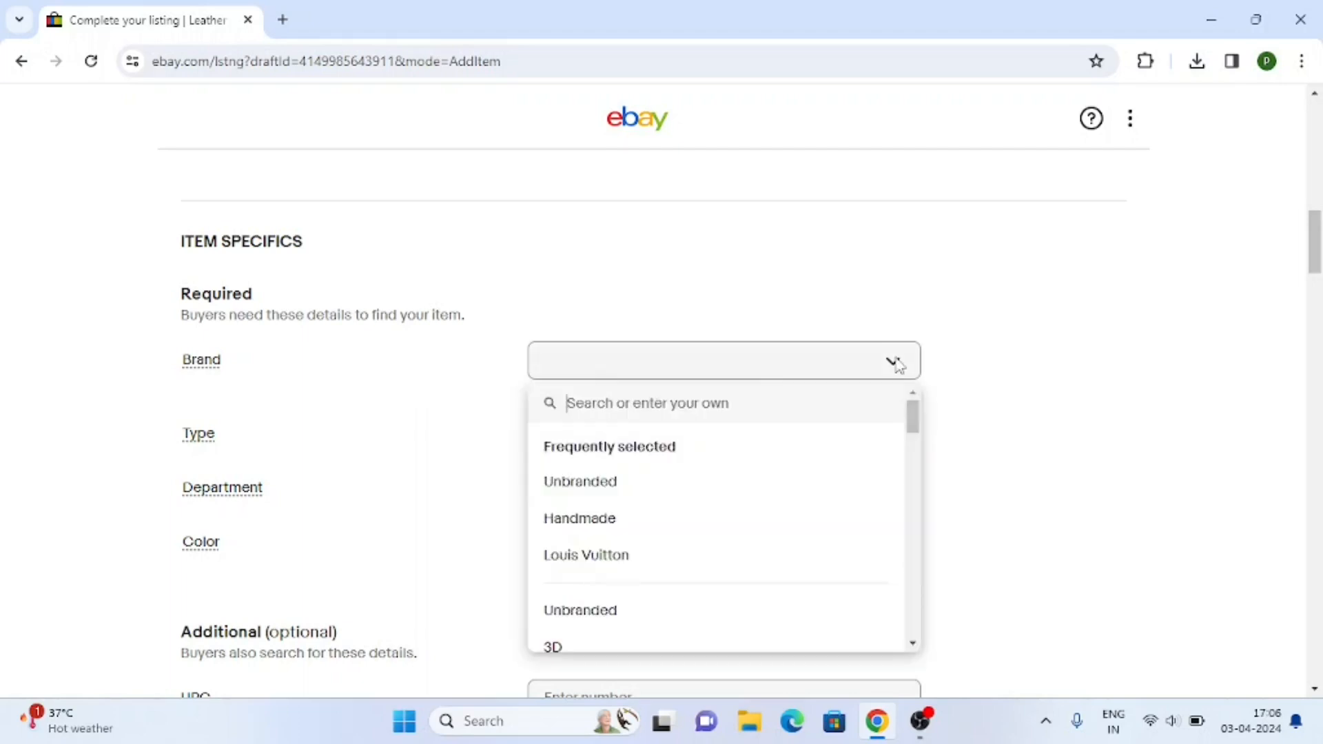
scroll(737, 525, "down", 1)
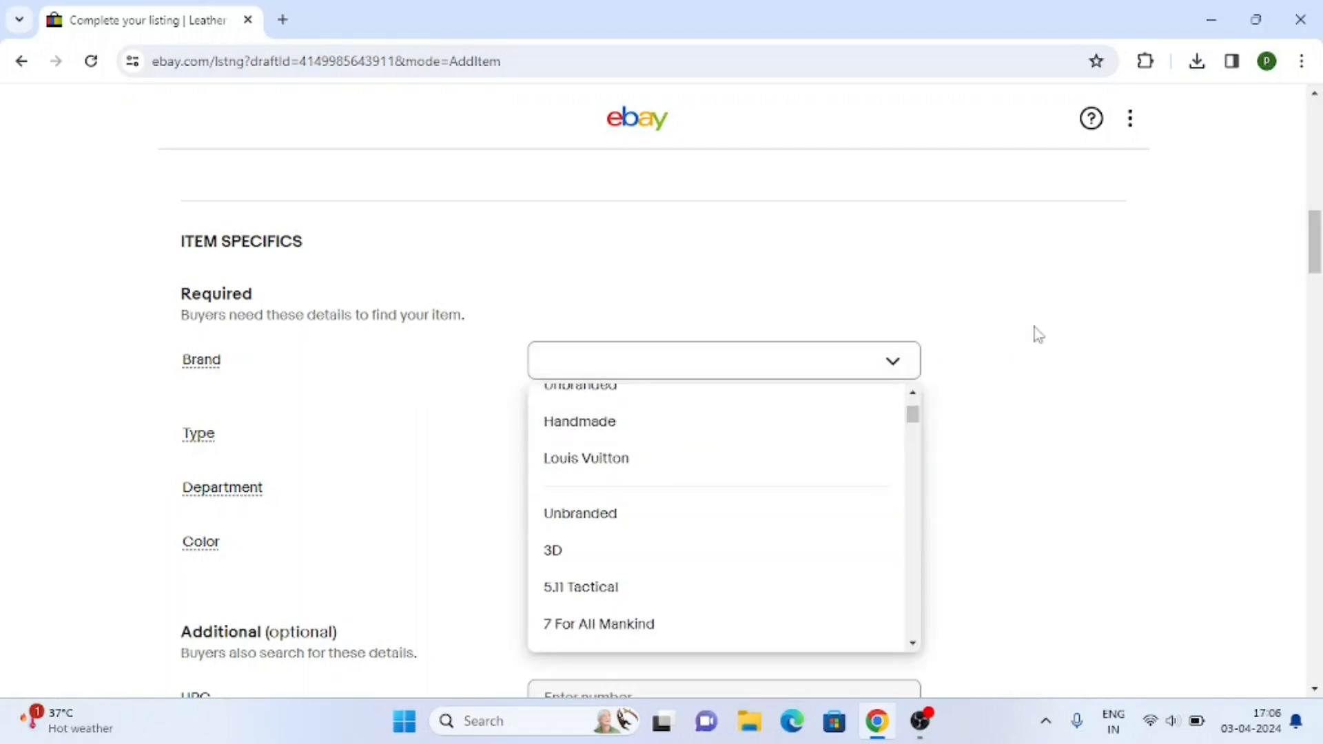
left_click(878, 365)
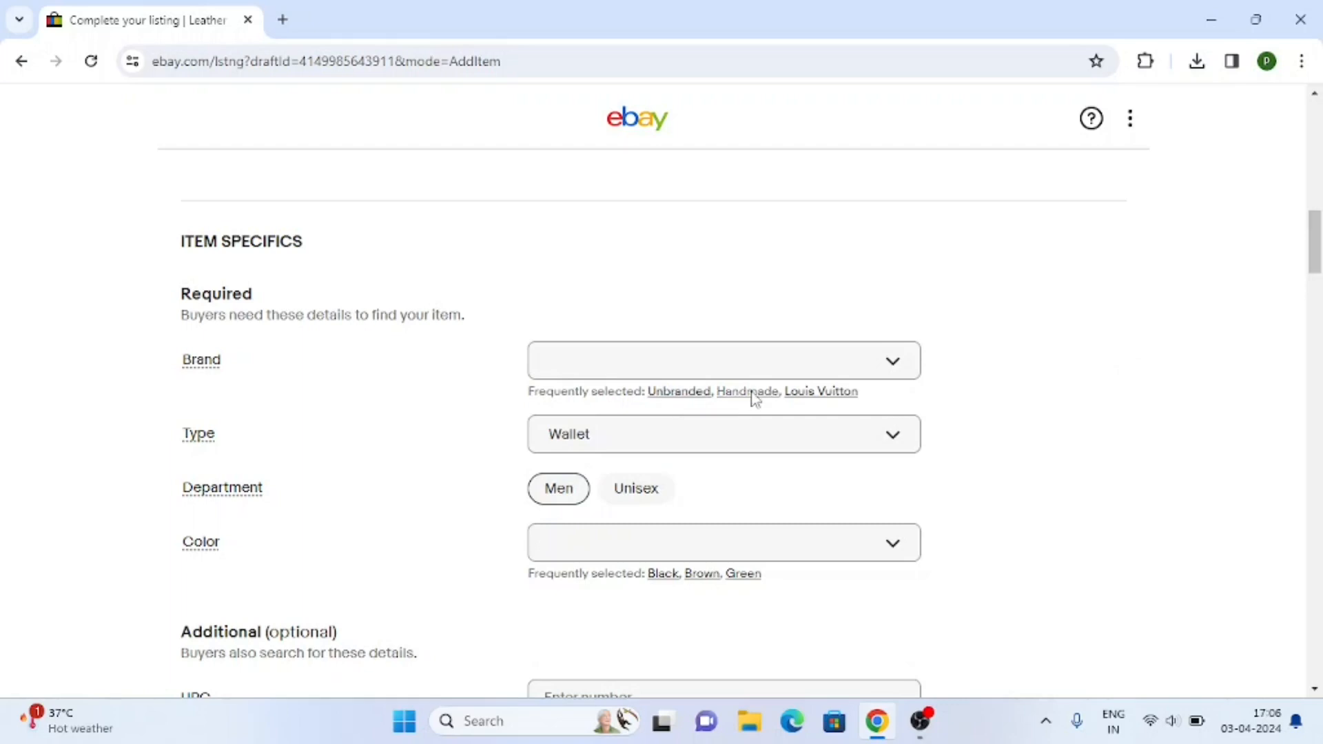
left_click(689, 391)
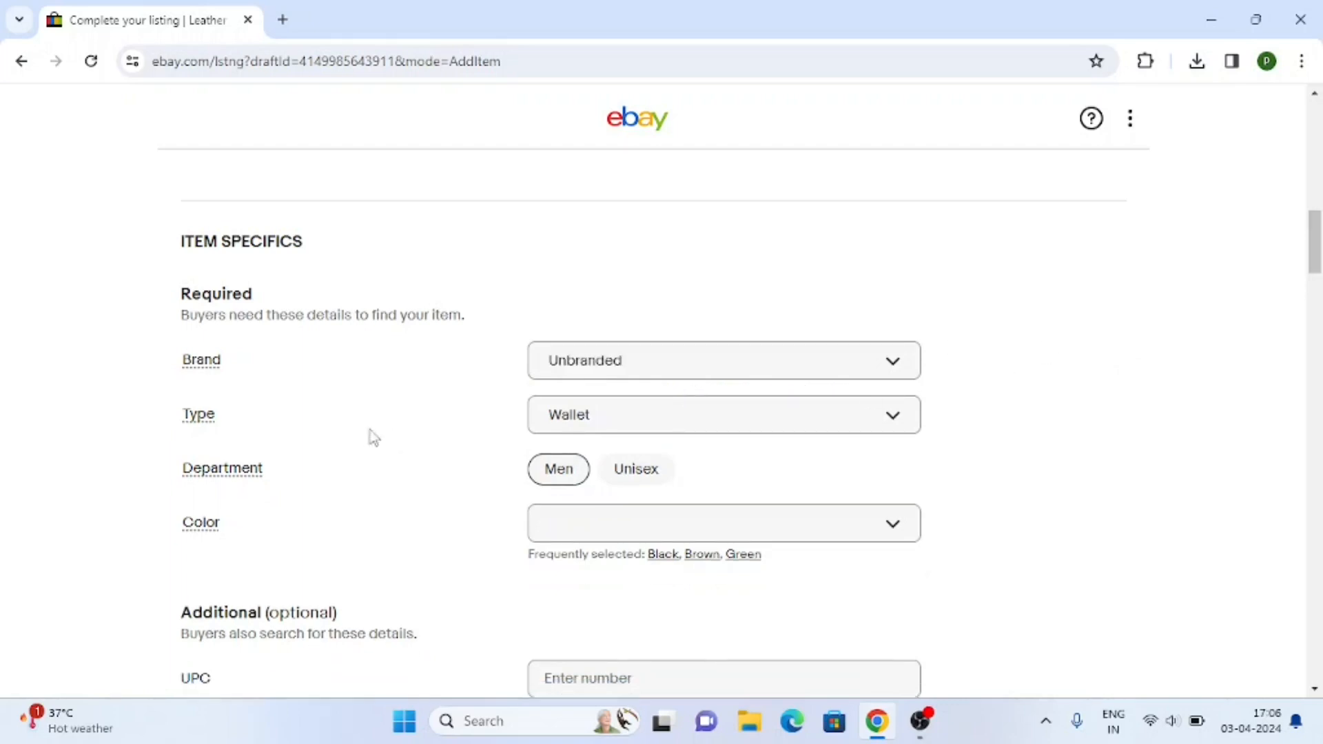
Deselect the Men department and set the item's color to Black
scroll(249, 559, "down", 1)
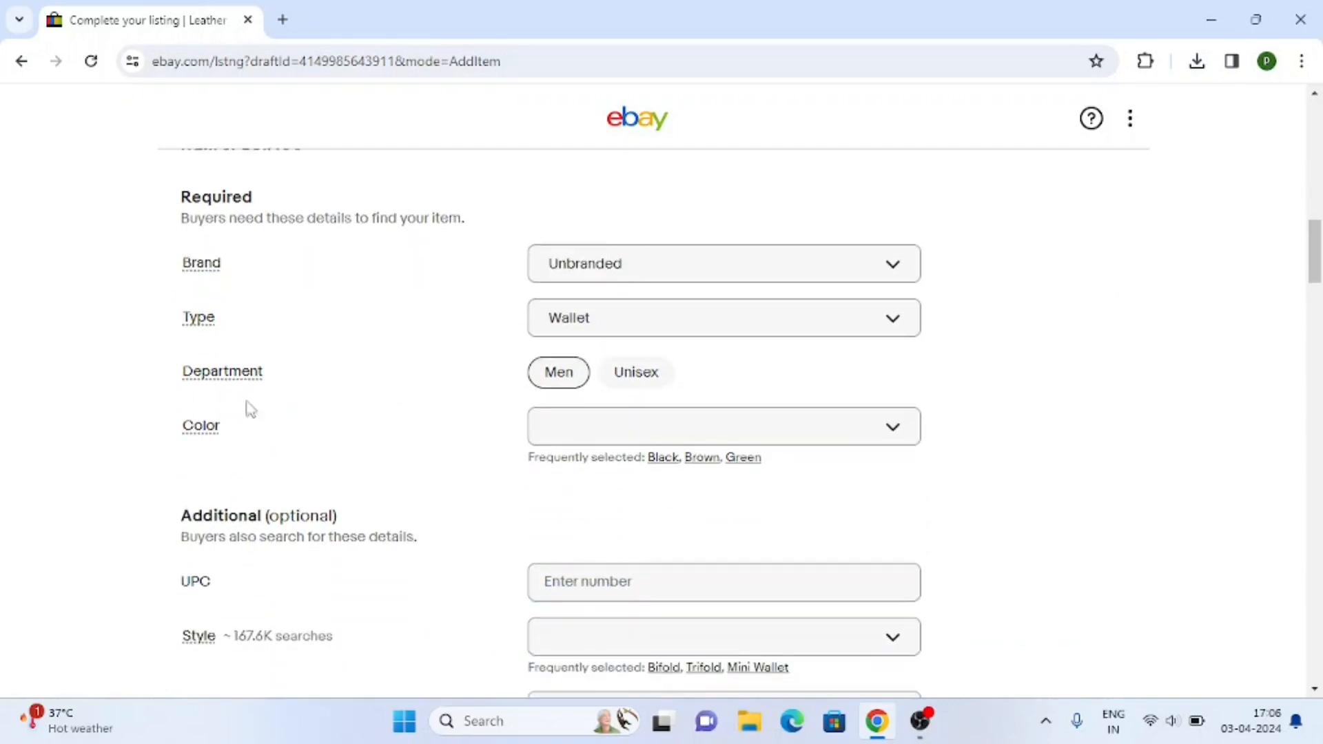
left_click(564, 379)
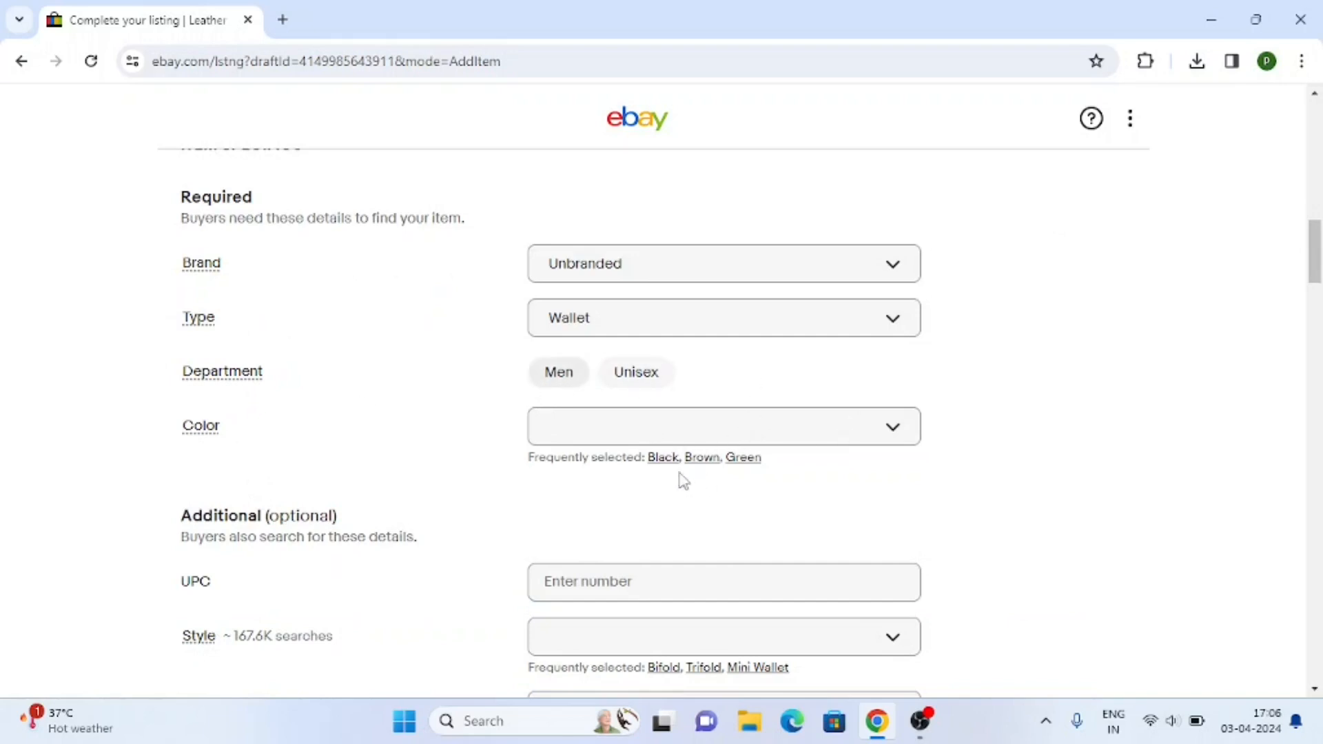
left_click(667, 459)
Set the optional Style item specific to Bifold
scroll(348, 514, "down", 1)
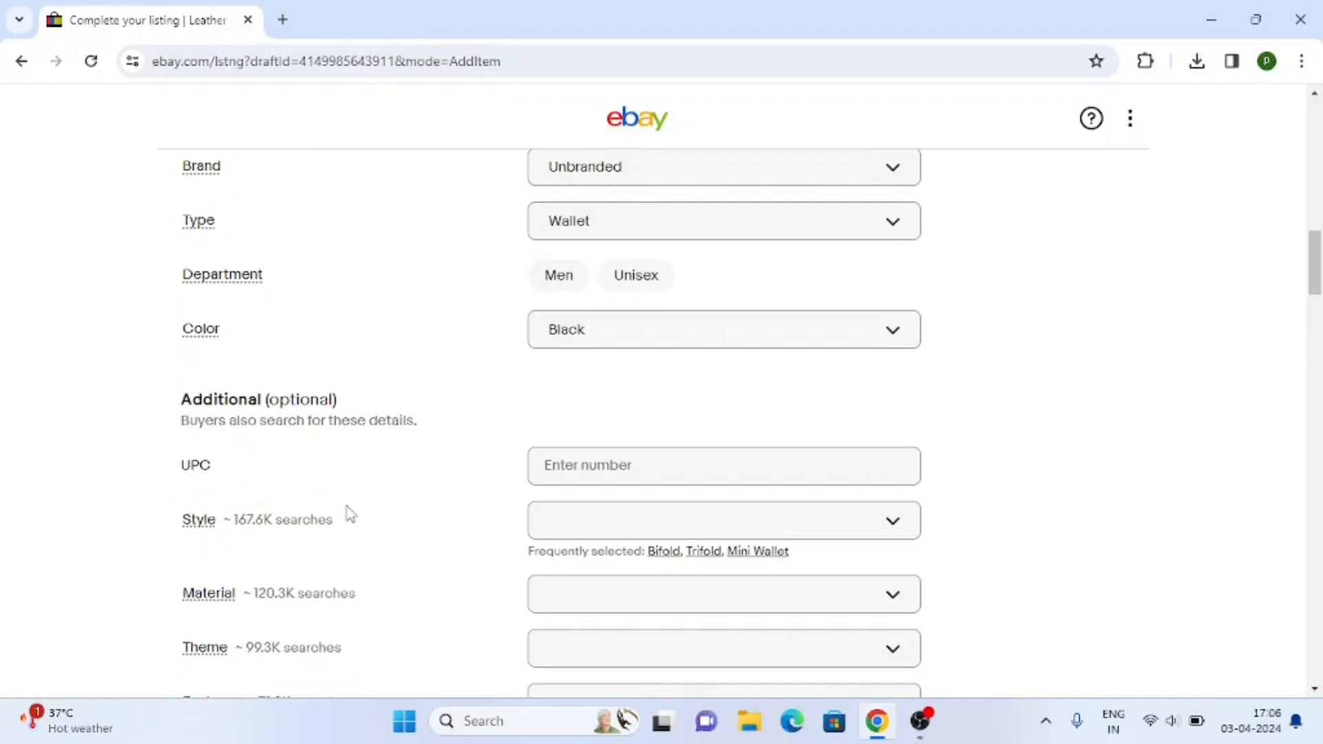
scroll(242, 427, "down", 1)
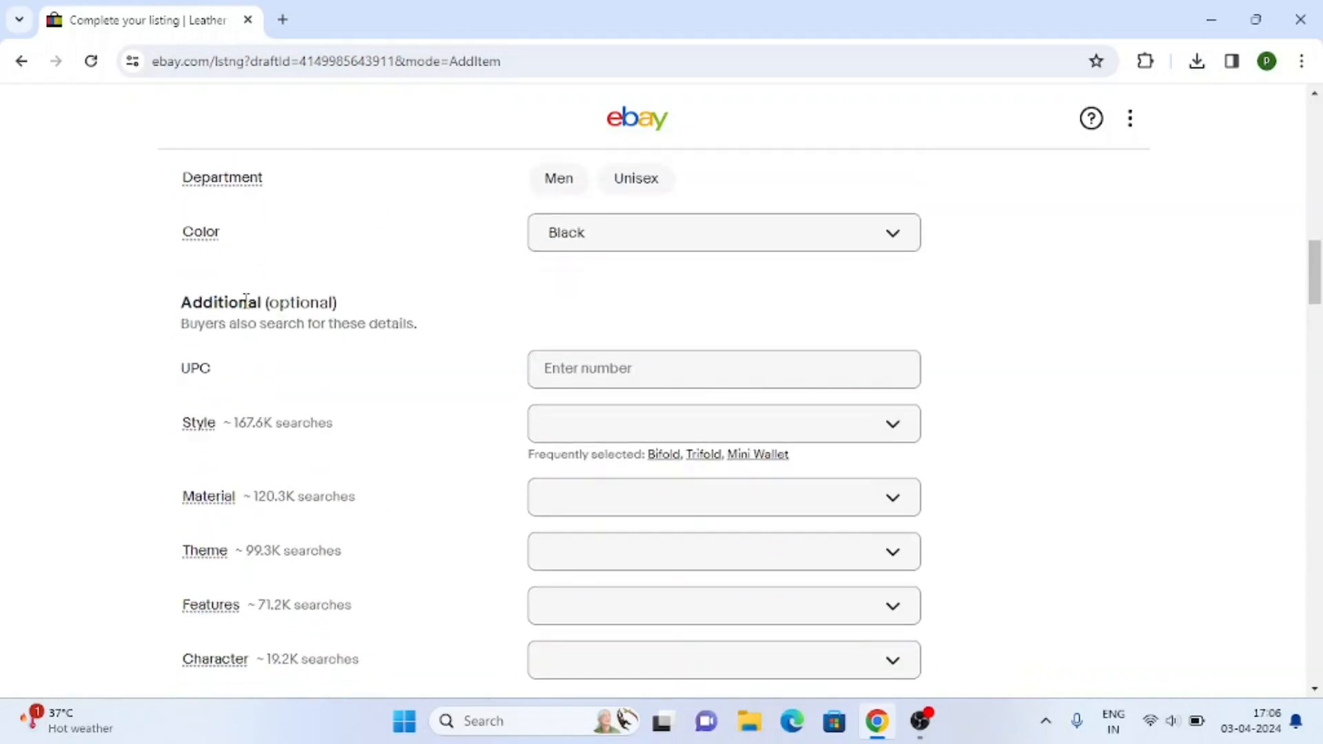
scroll(333, 411, "down", 2)
scroll(303, 410, "up", 1)
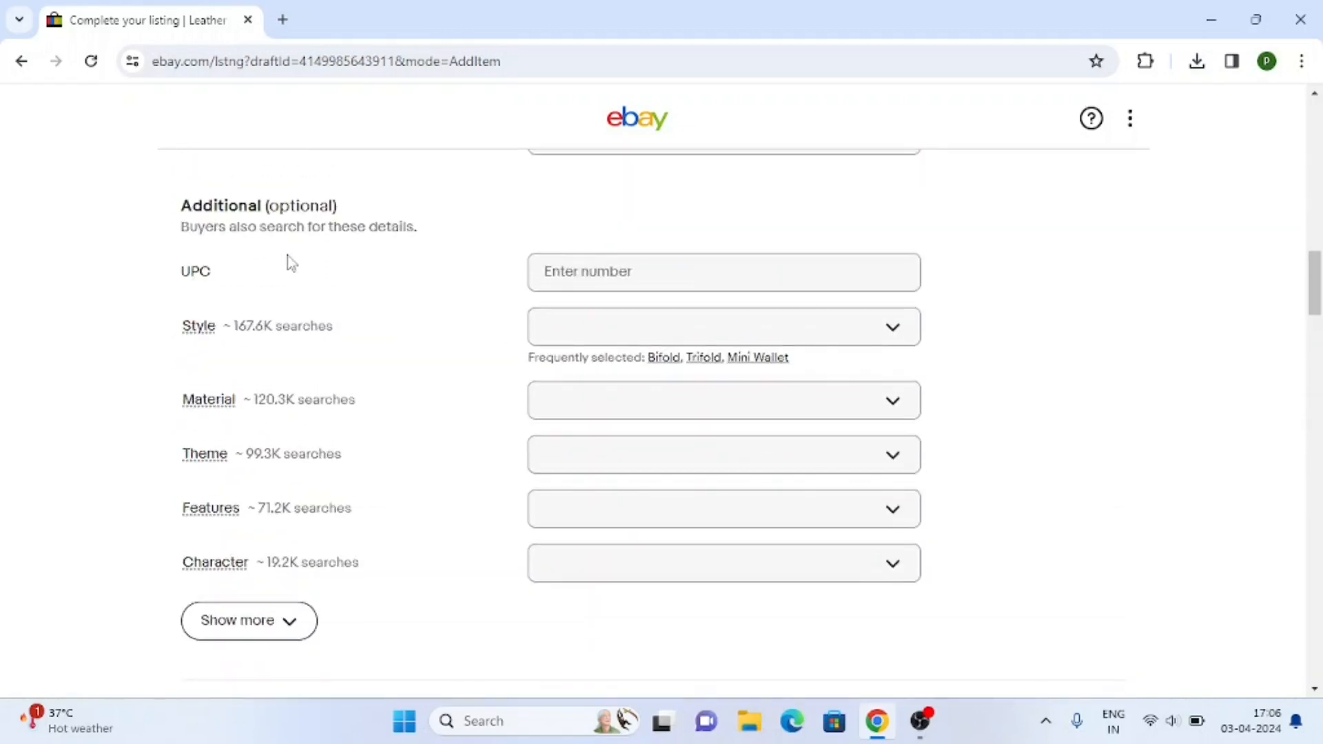
scroll(295, 303, "up", 2)
scroll(296, 349, "down", 1)
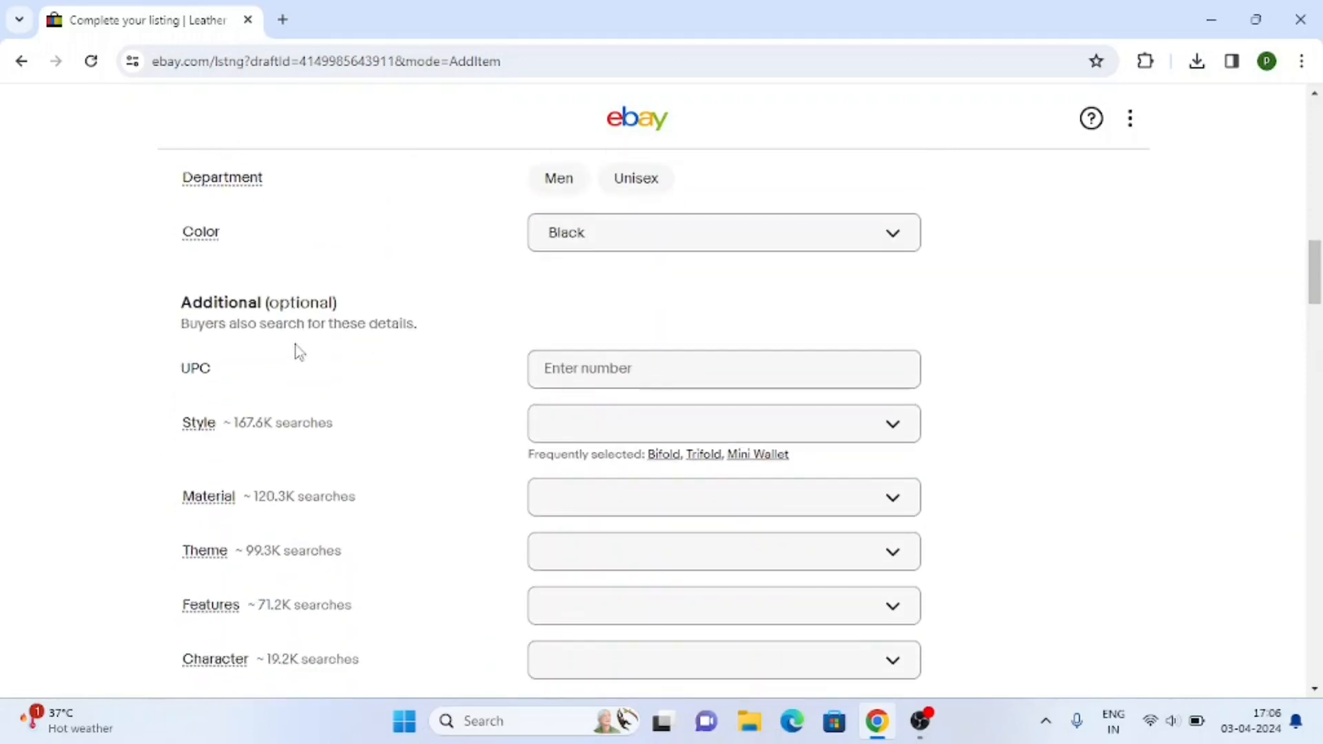
scroll(356, 357, "down", 1)
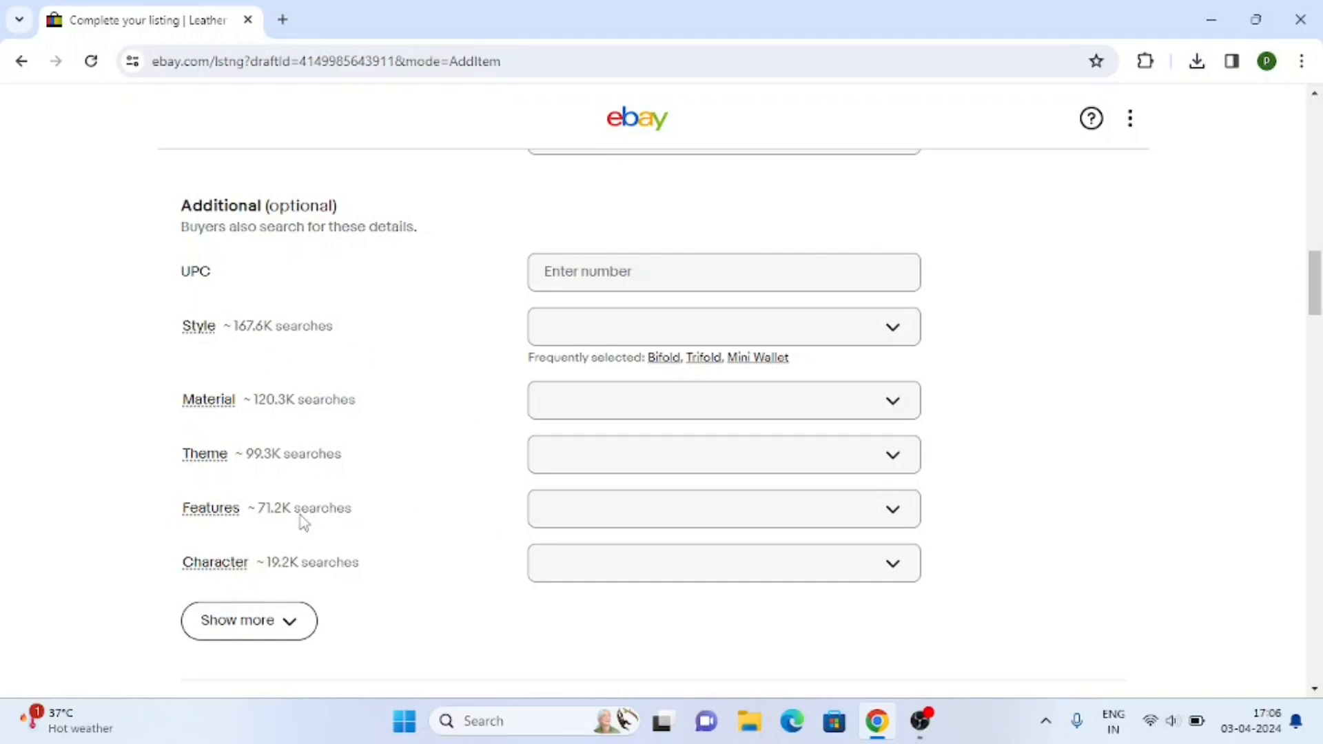
left_click(667, 363)
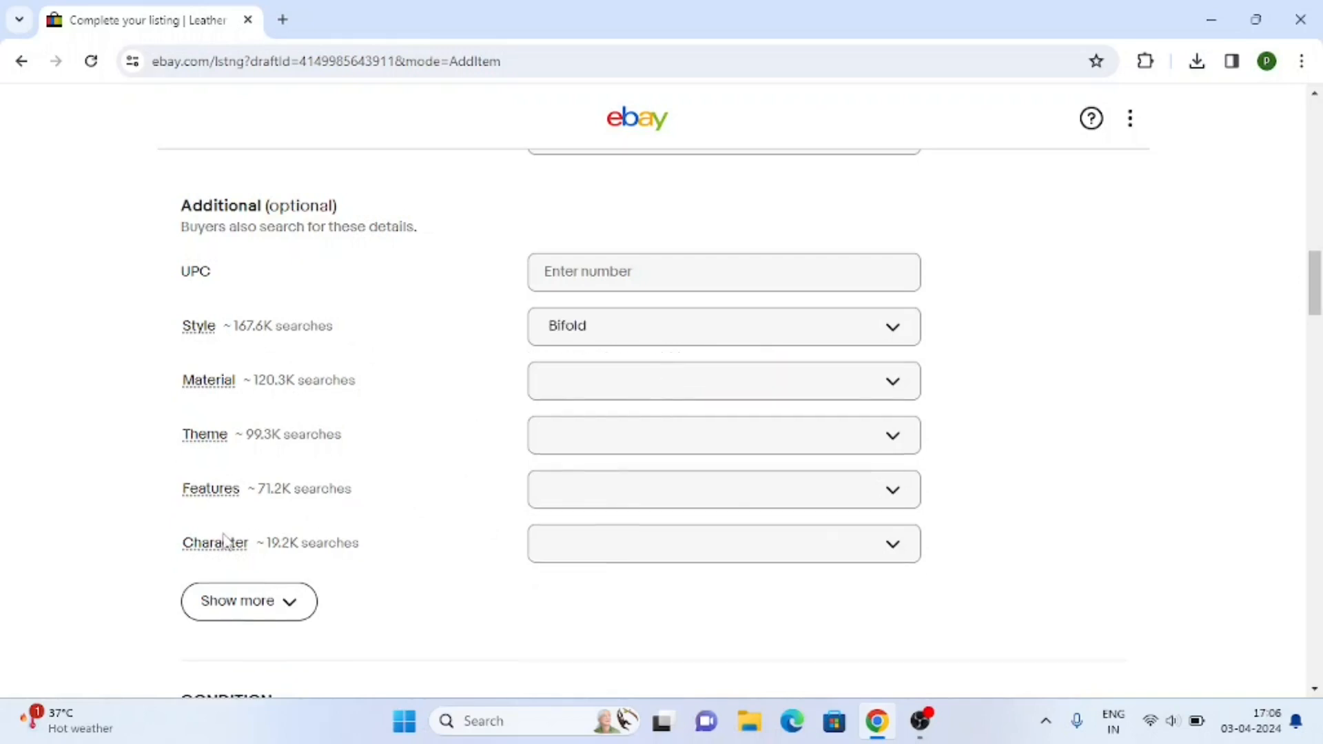
Look through the available options for the Theme item specific without selecting any
left_click(832, 438)
scroll(660, 527, "down", 5)
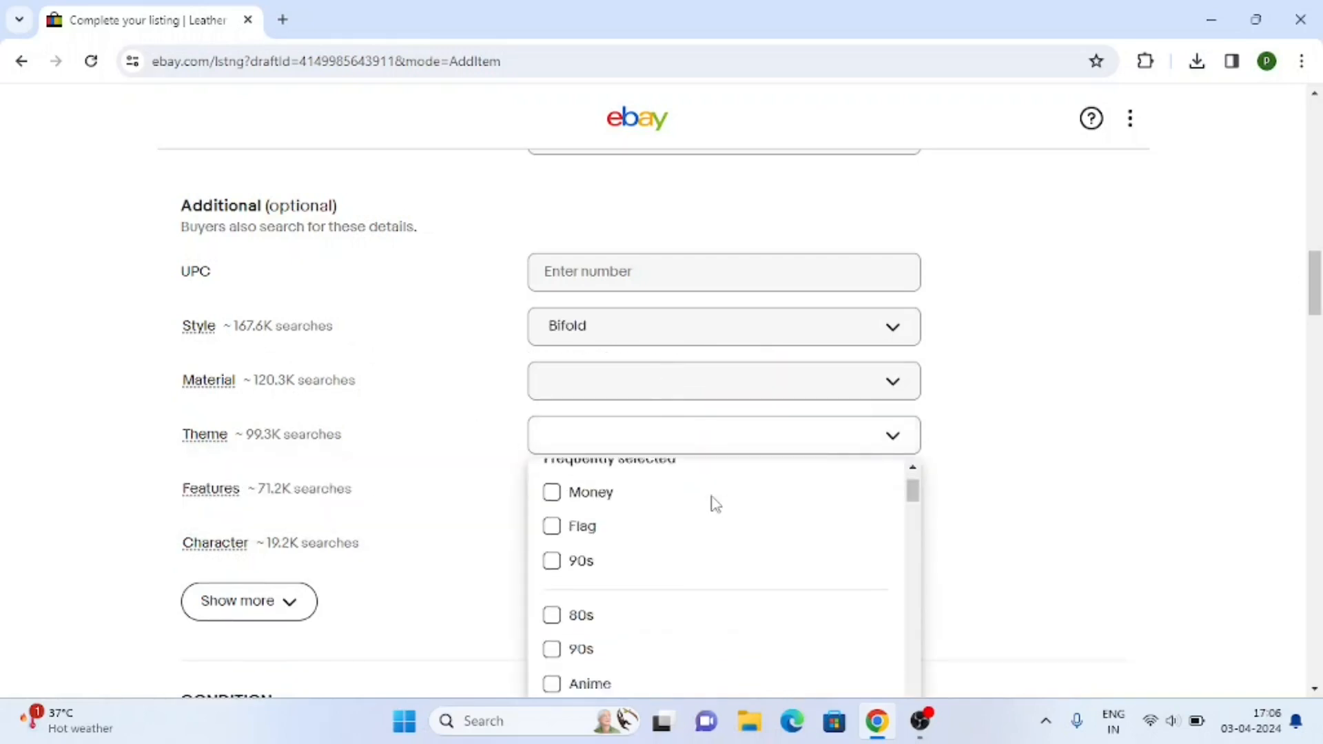
scroll(660, 530, "down", 15)
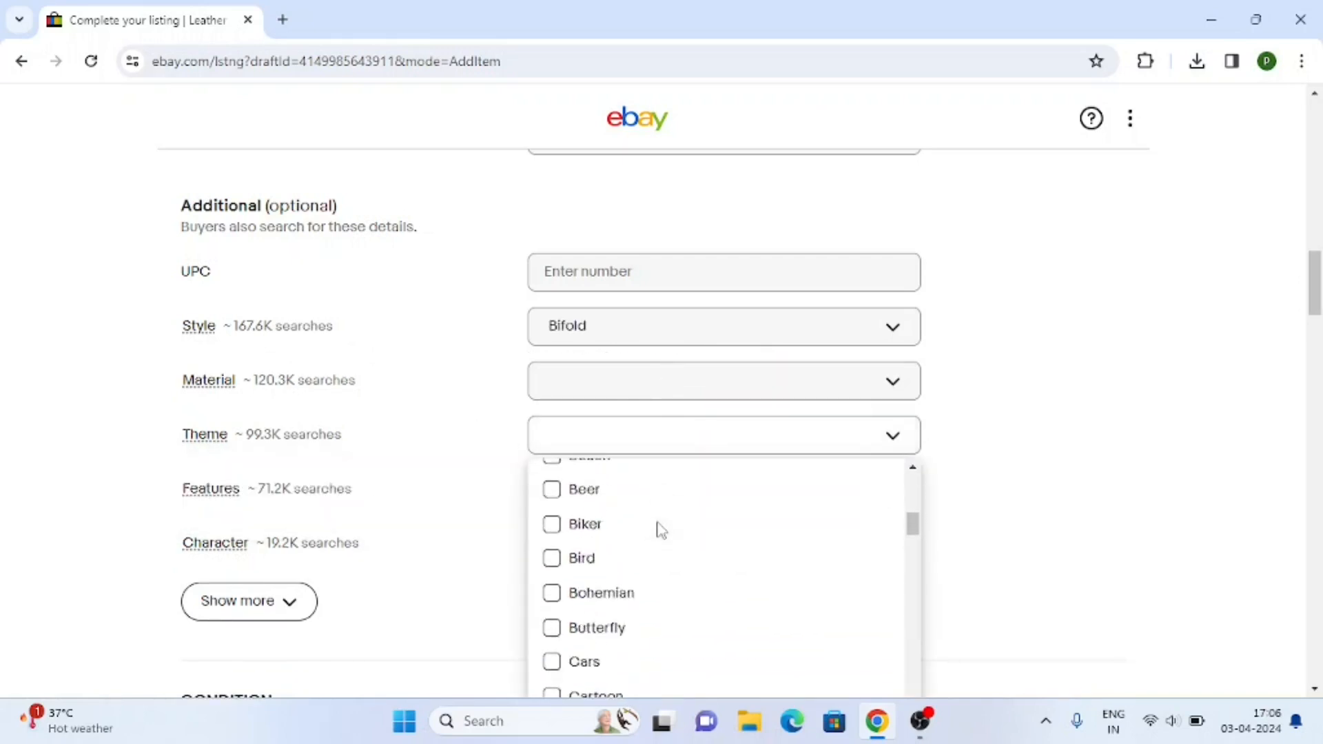
scroll(660, 529, "down", 15)
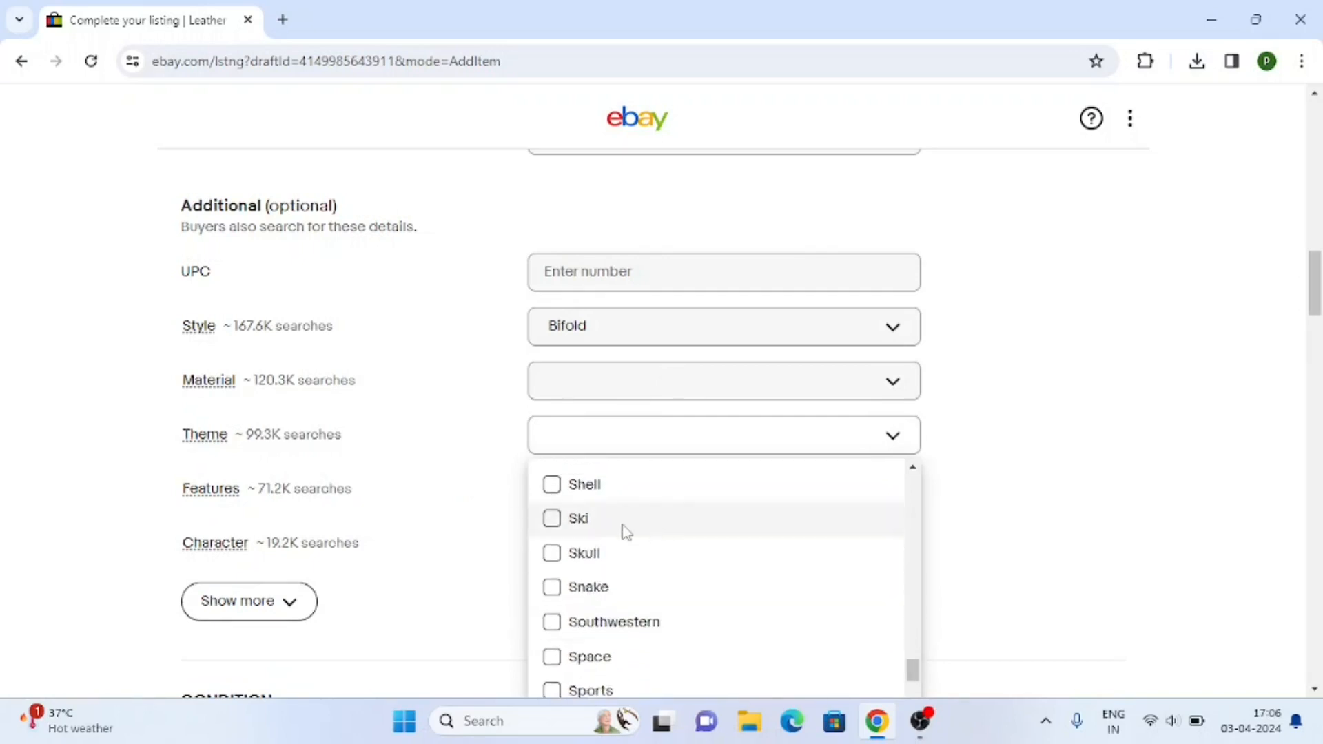
scroll(644, 512, "up", 3)
scroll(647, 513, "down", 5)
scroll(646, 511, "down", 6)
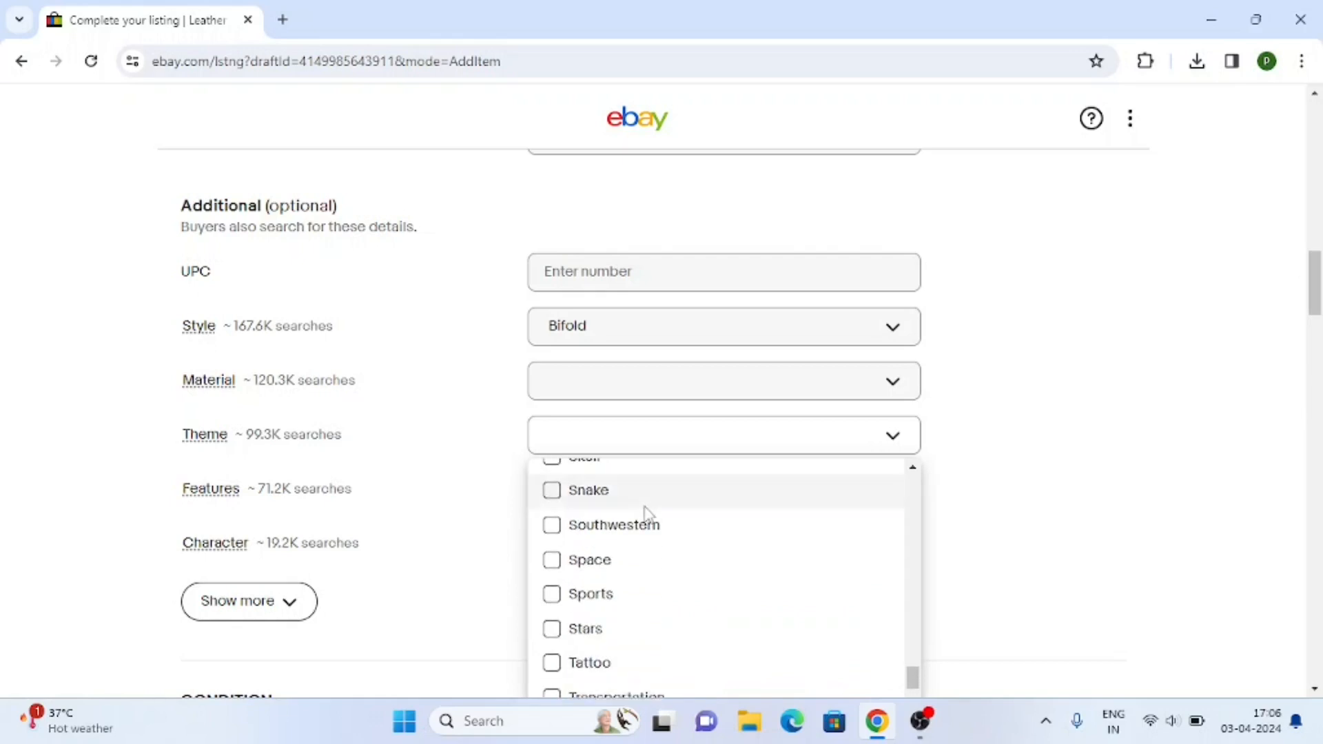
scroll(647, 508, "up", 3)
scroll(643, 511, "up", 1)
left_click(461, 455)
scroll(482, 459, "down", 1)
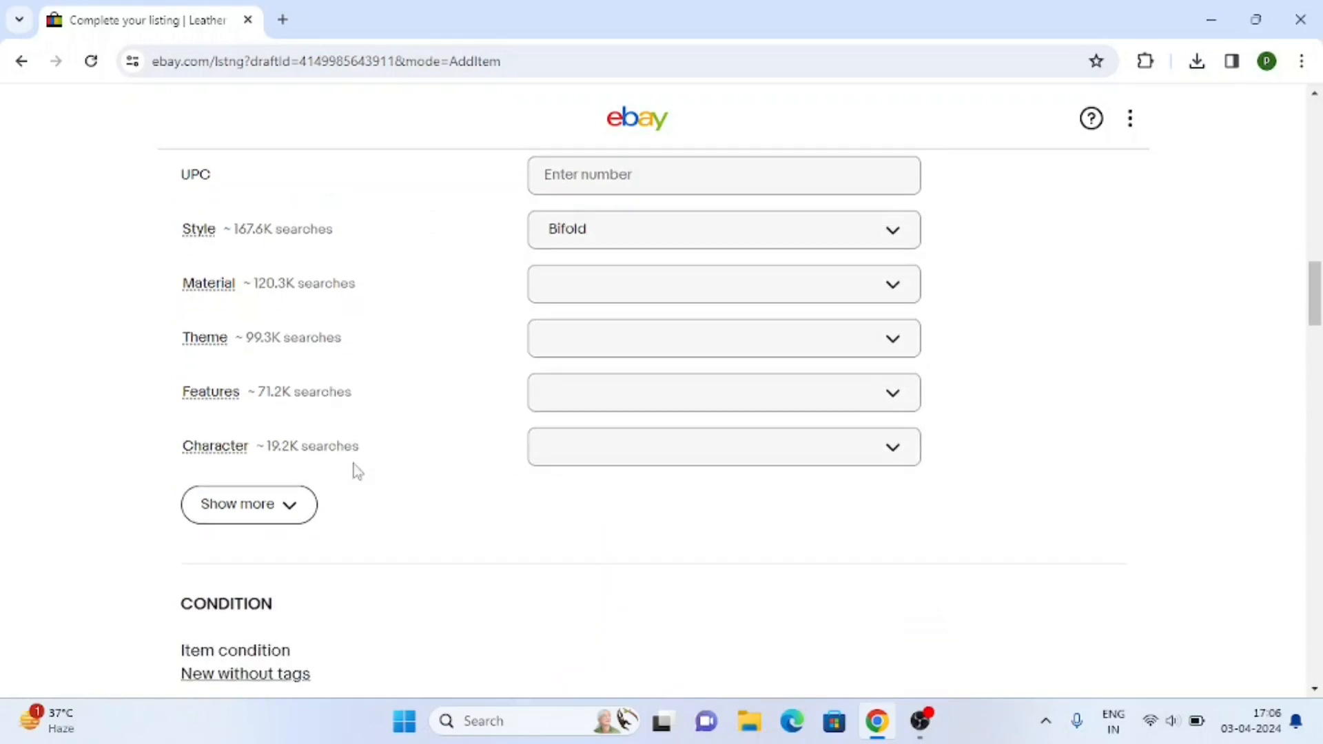
Expand the remaining optional item specifics, review them down to the Condition section, and collapse the list again
left_click(262, 502)
scroll(471, 333, "down", 1)
scroll(471, 333, "down", 12)
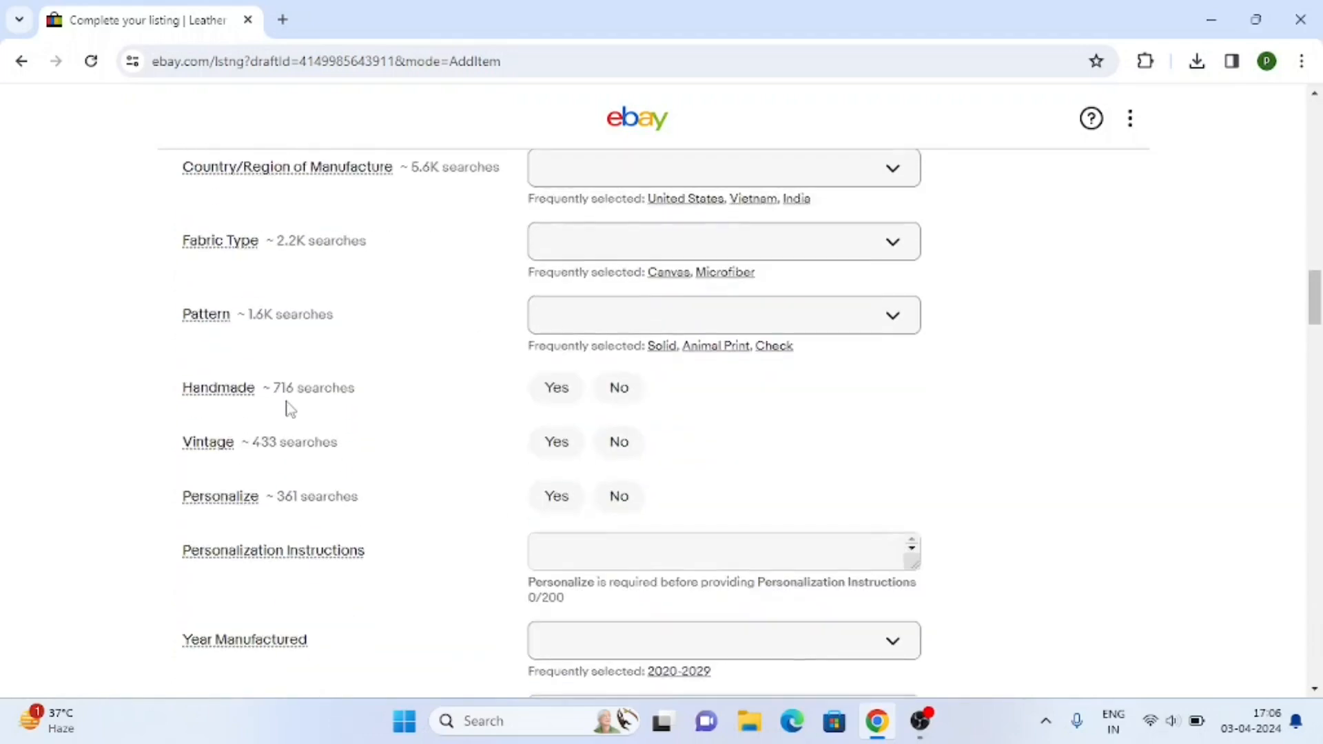
scroll(363, 448, "up", 8)
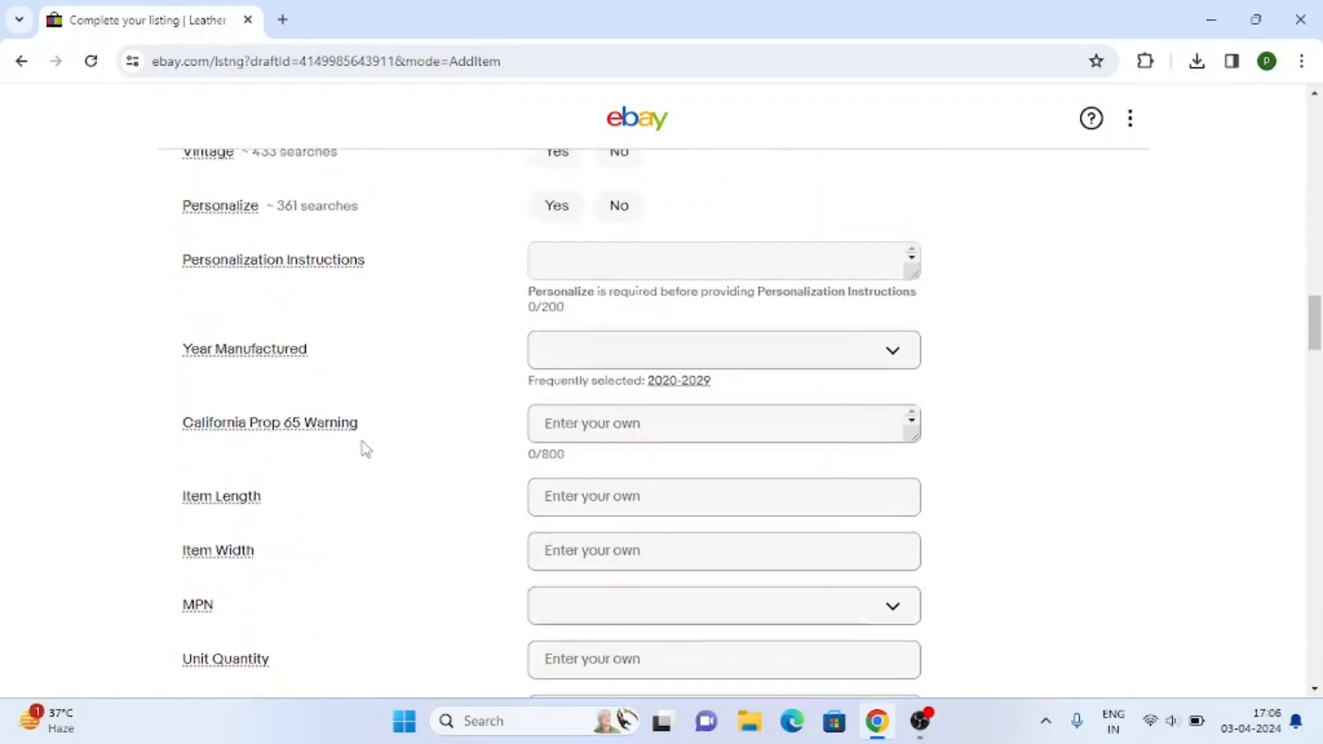
scroll(307, 421, "down", 6)
scroll(308, 419, "down", 6)
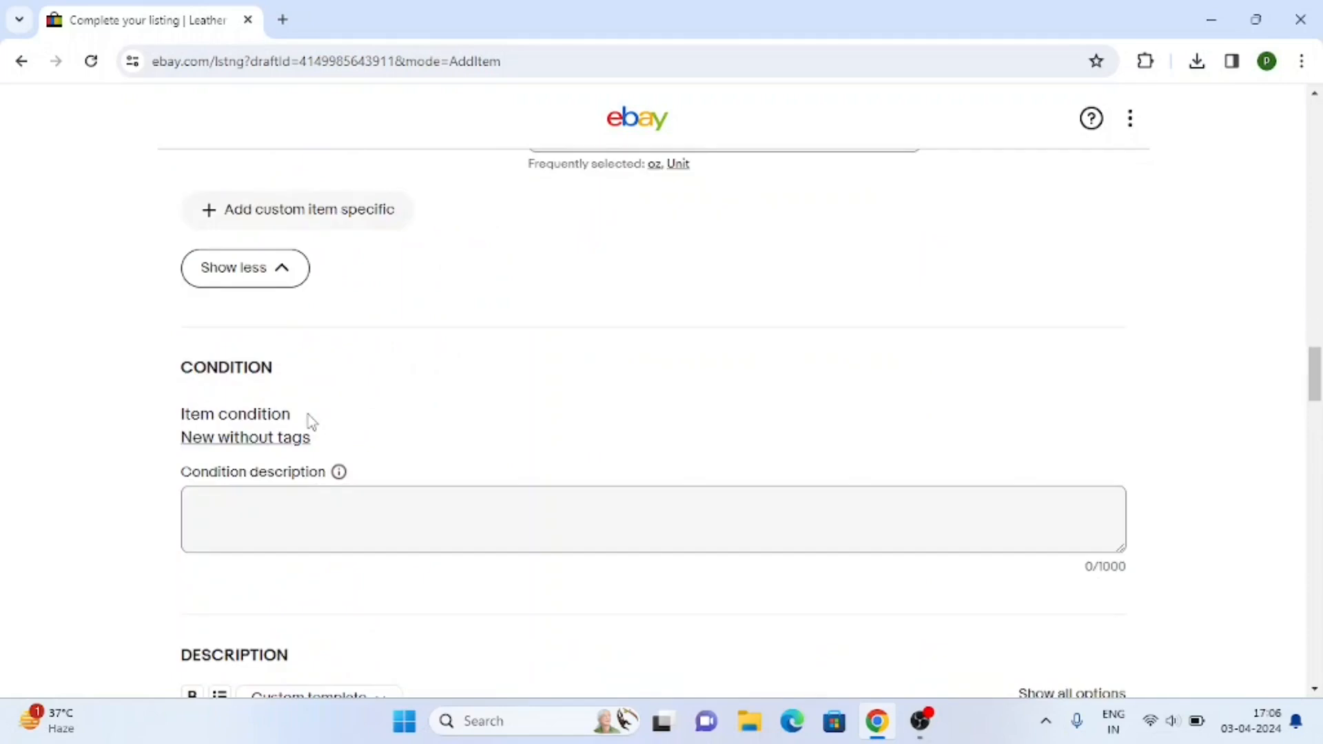
scroll(414, 360, "up", 1)
scroll(413, 368, "down", 2)
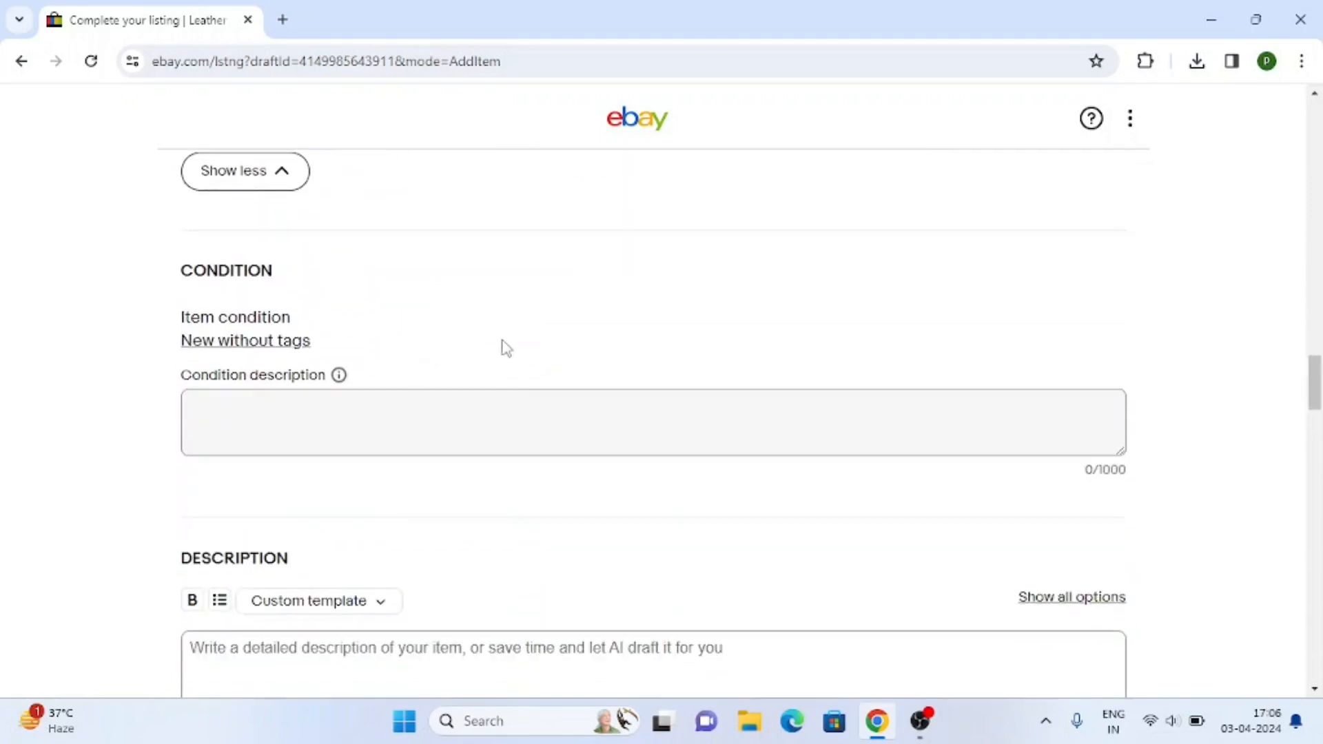
left_click(413, 405)
scroll(413, 405, "up", 3)
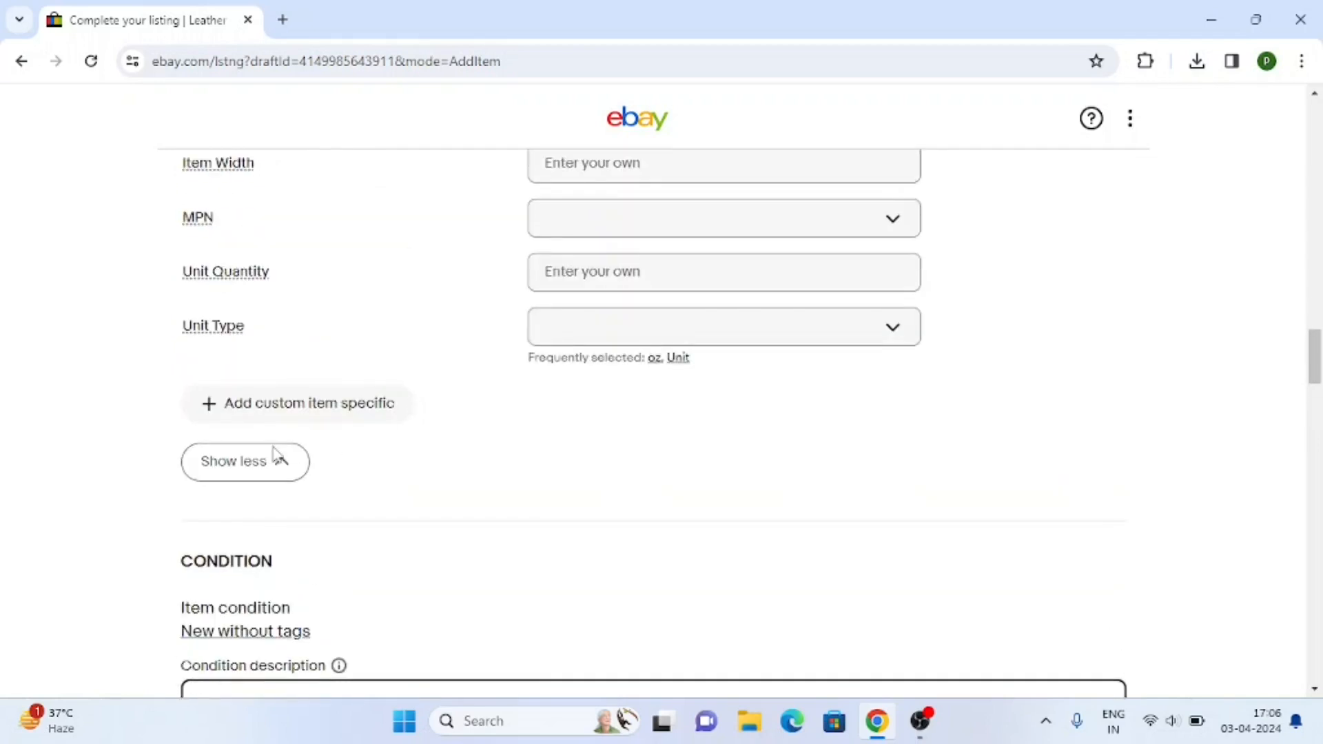
left_click(274, 461)
scroll(527, 338, "up", 4)
Enter "New wallet good quality without tag" as the condition description
scroll(528, 338, "down", 6)
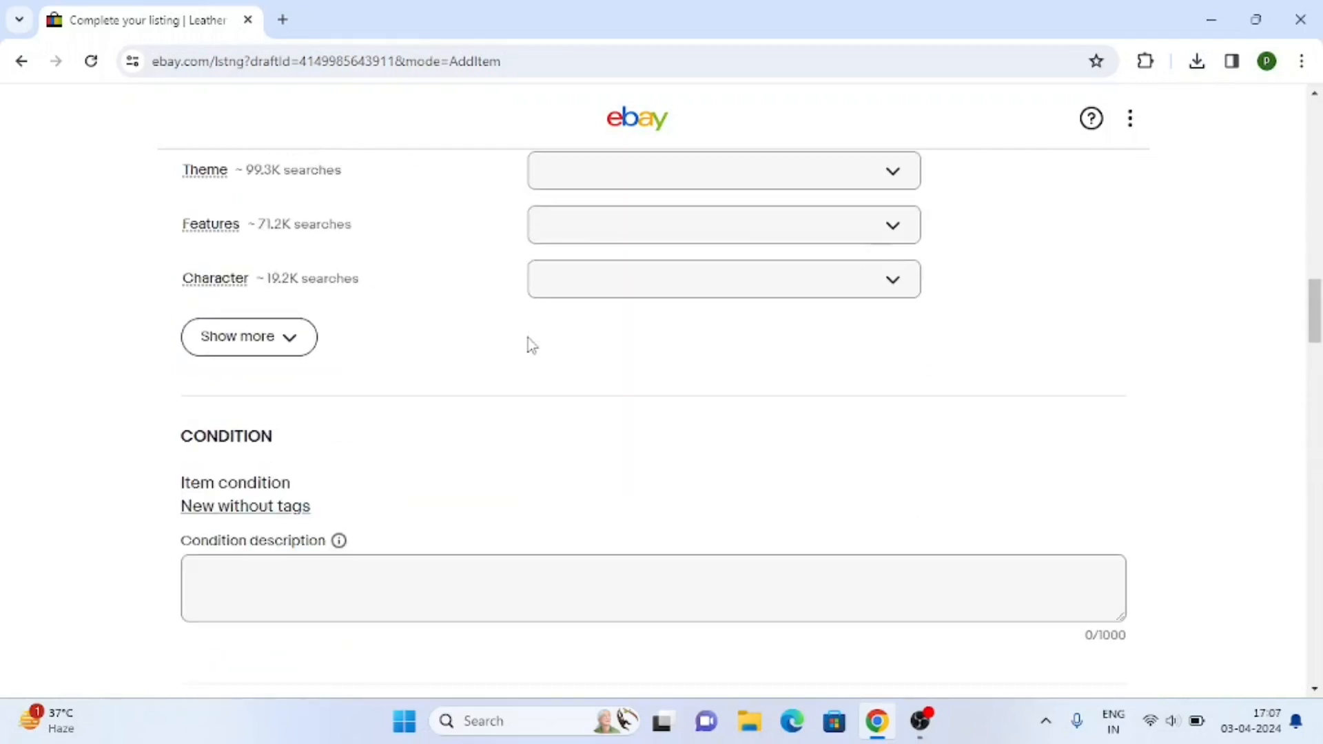
scroll(343, 474, "down", 1)
left_click(381, 375)
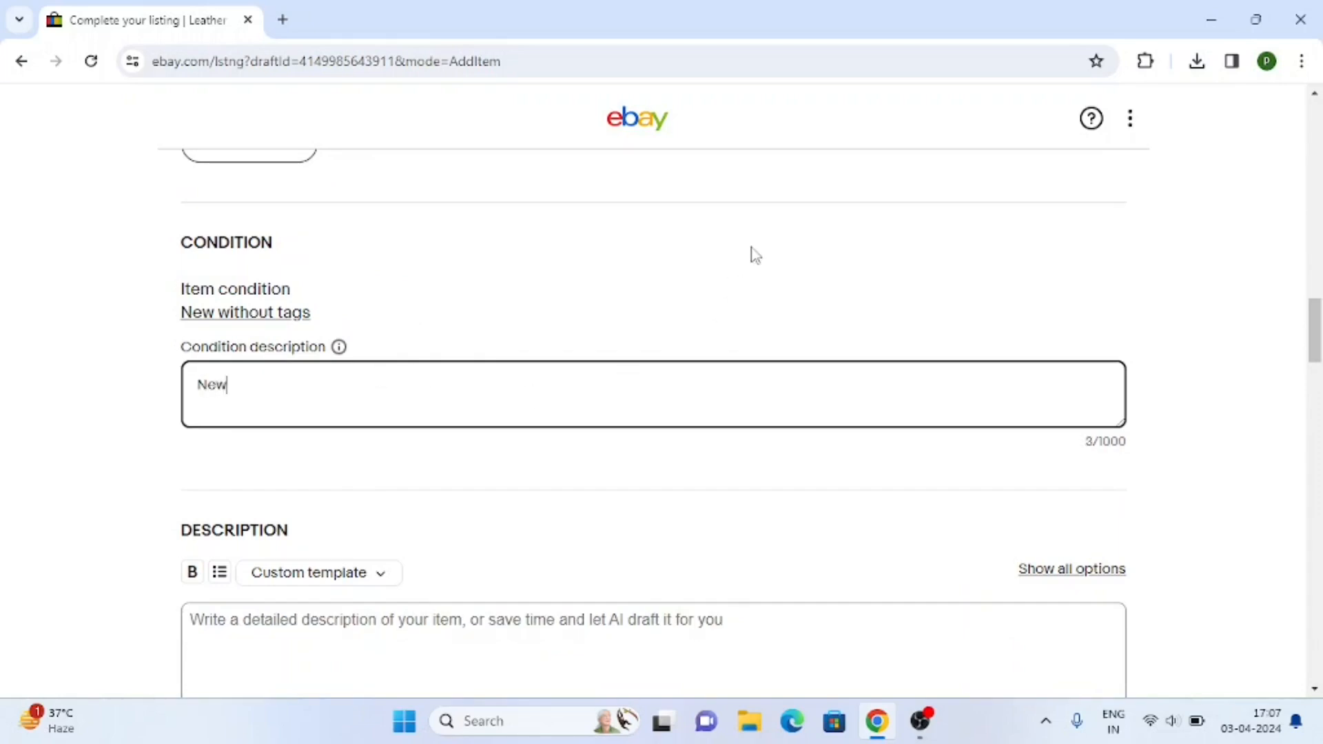
type("New wallet good quality w")
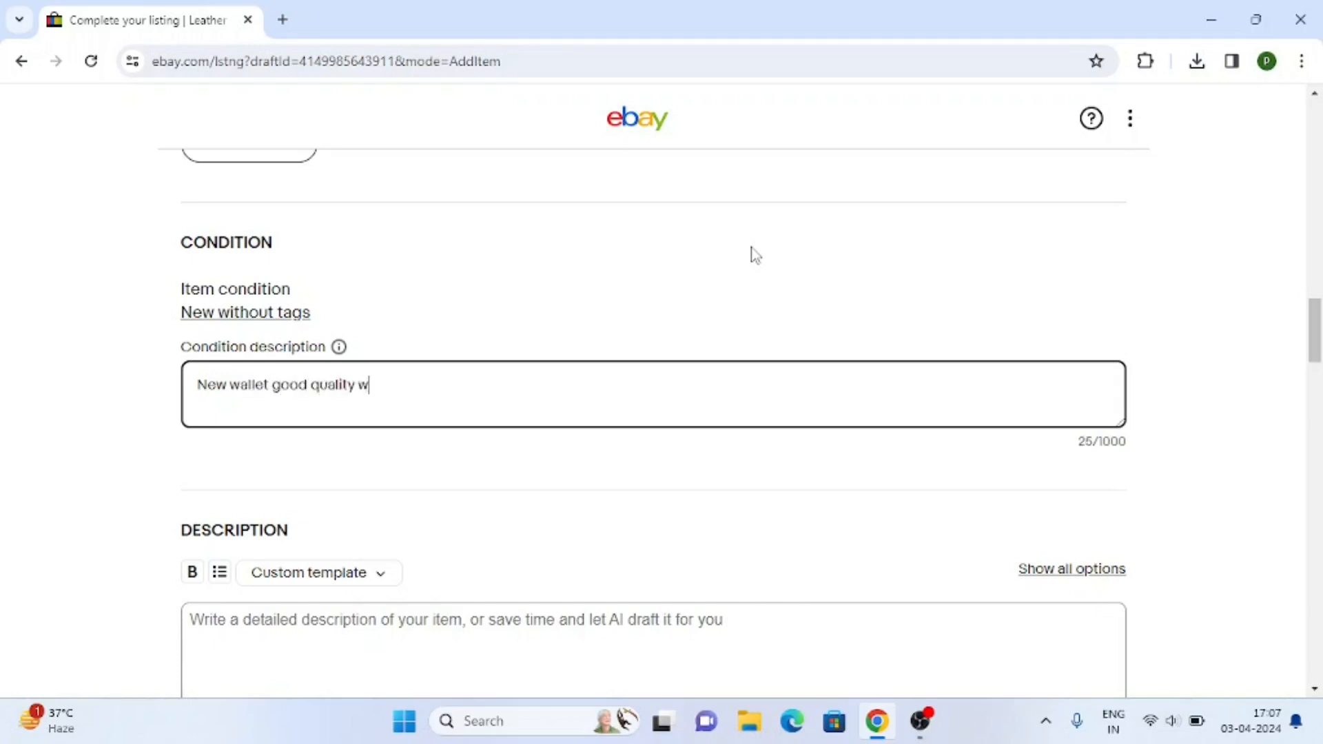
type("ithou tag")
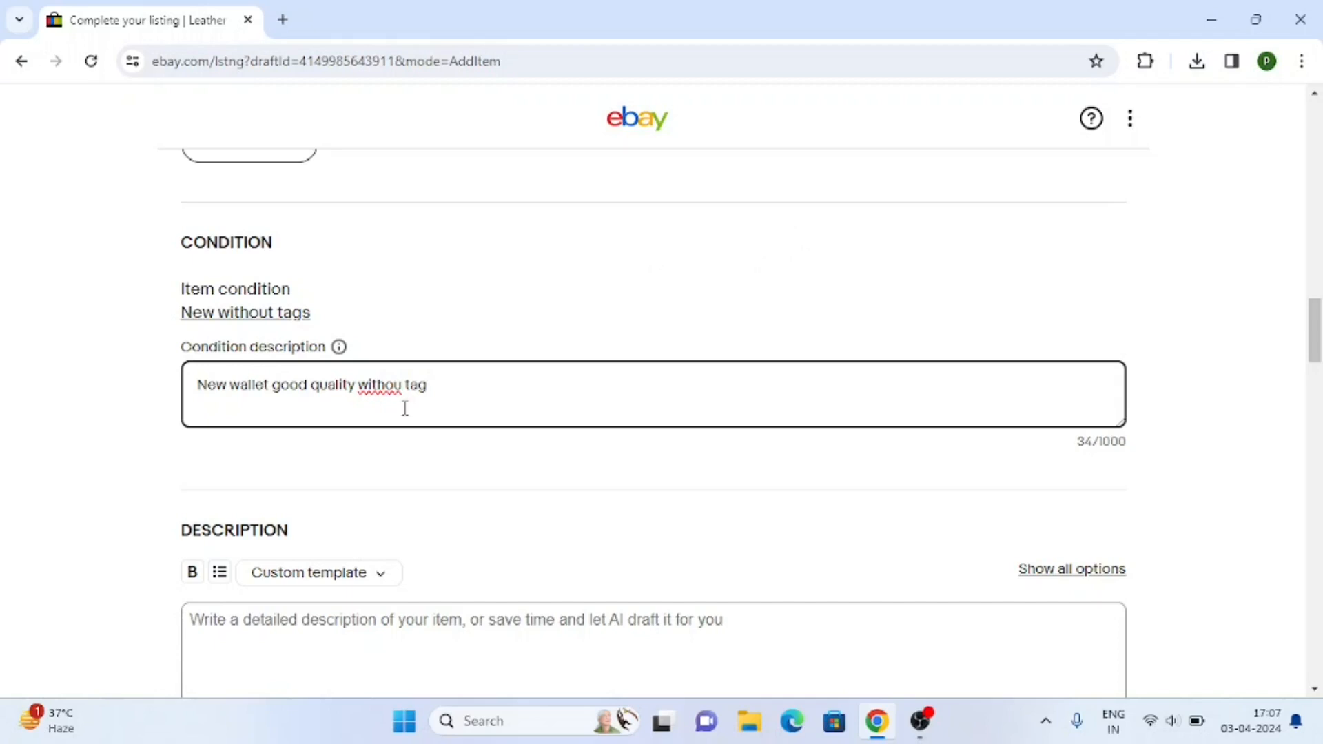
type("t")
Write the item description "Leather wallet for men in black color with coin pockets"
scroll(461, 402, "down", 2)
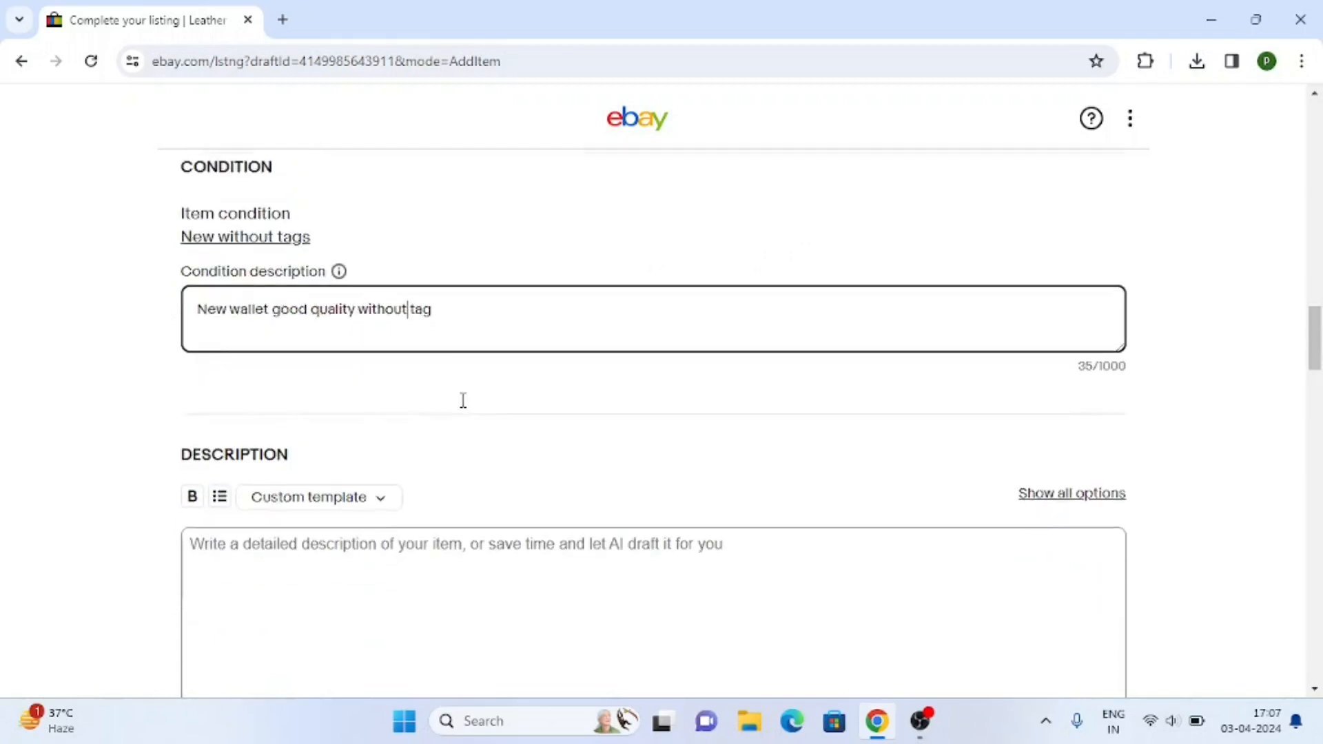
scroll(461, 411, "down", 1)
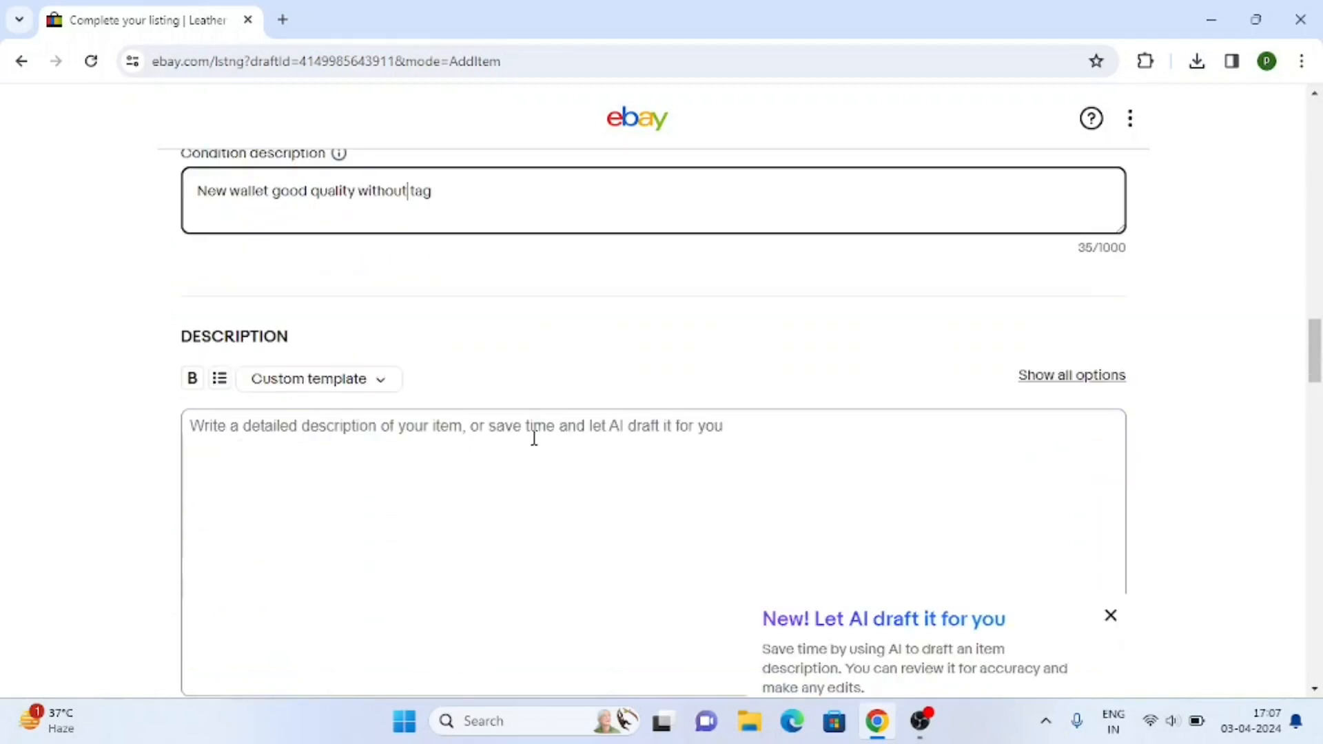
scroll(532, 437, "down", 1)
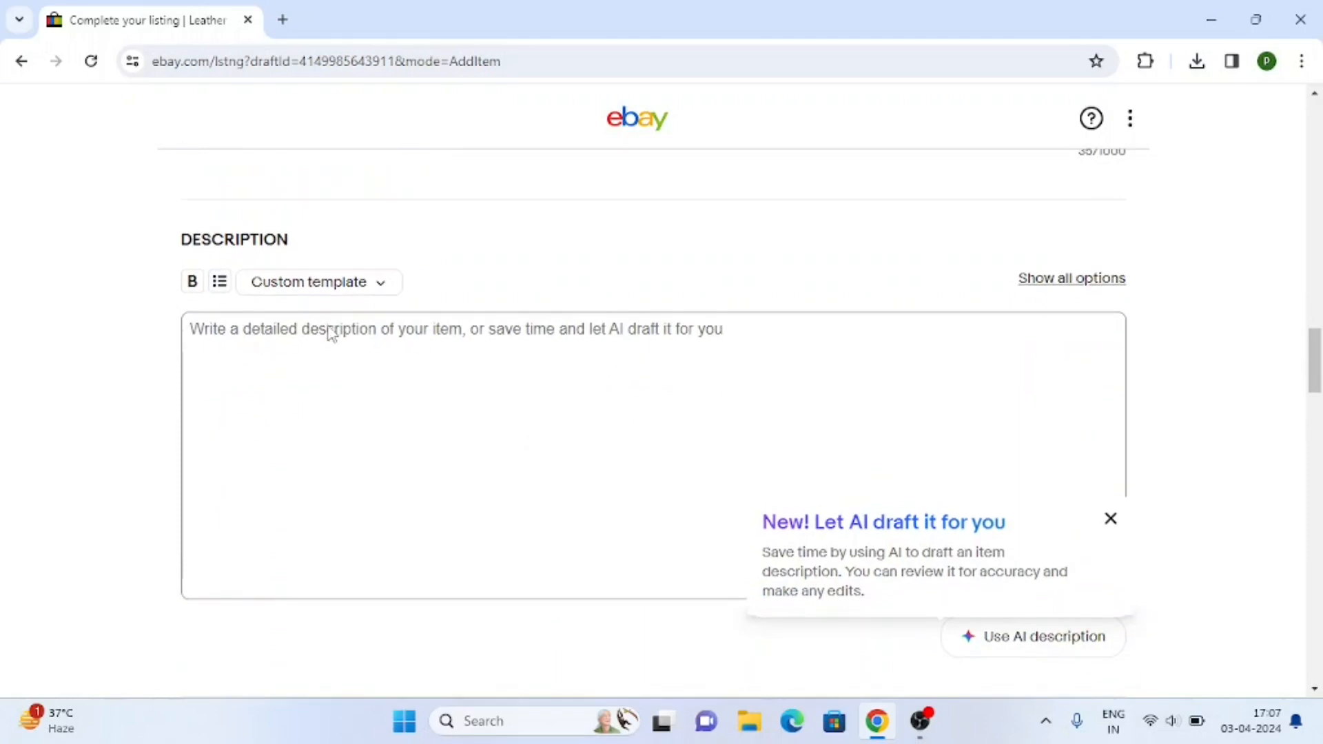
left_click(348, 319)
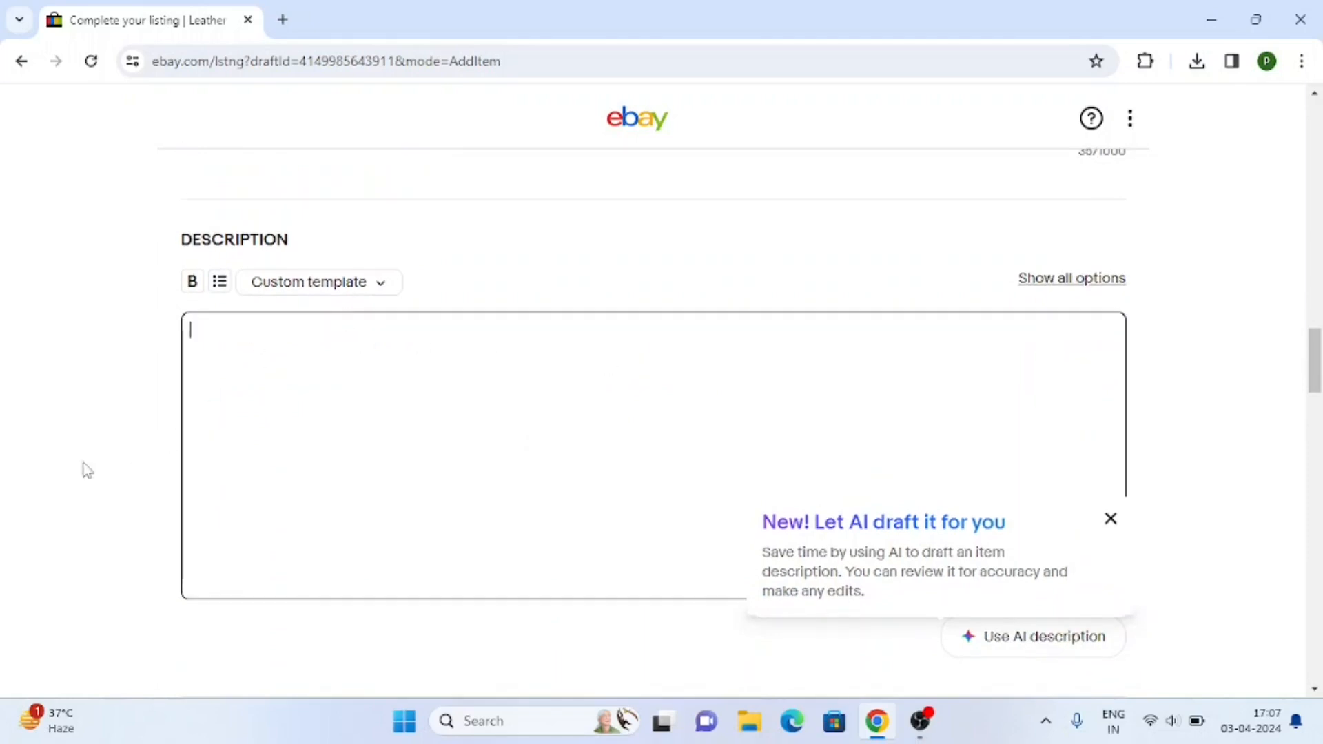
type("Leather wallet for men in black")
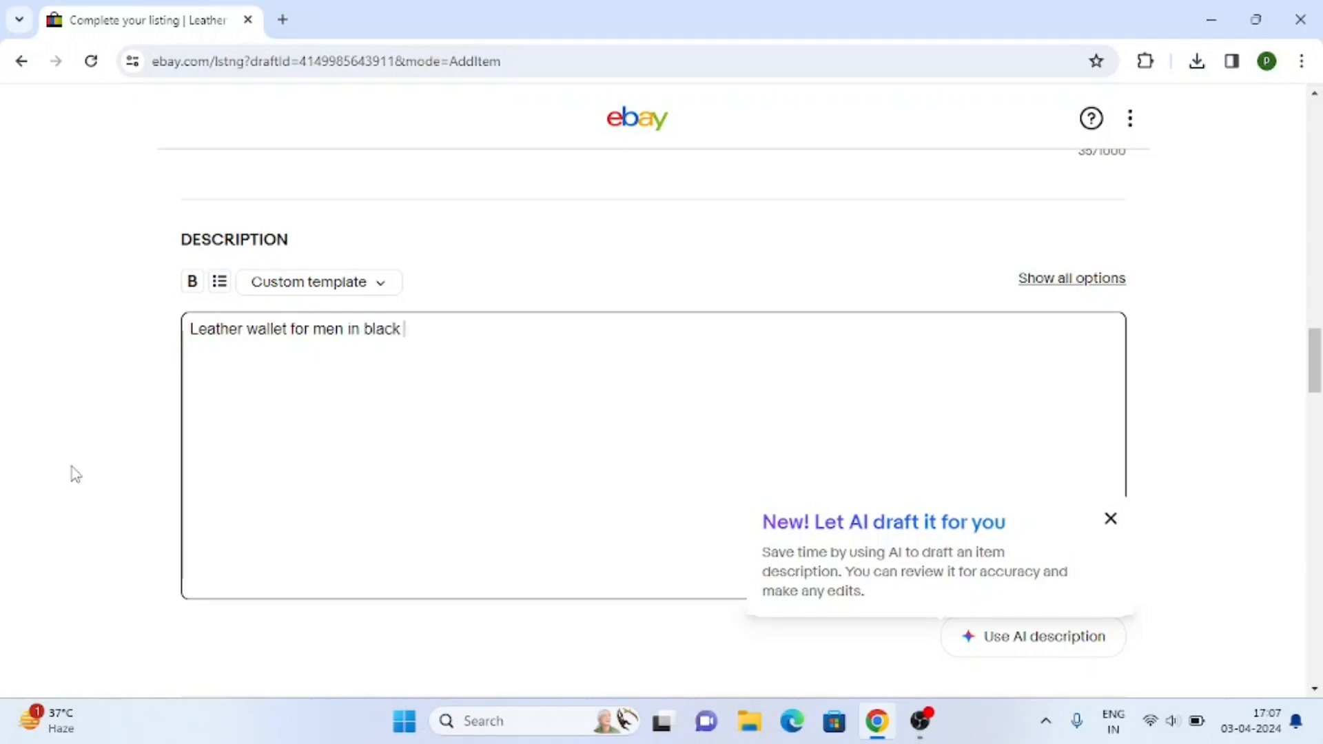
type(" color with coin")
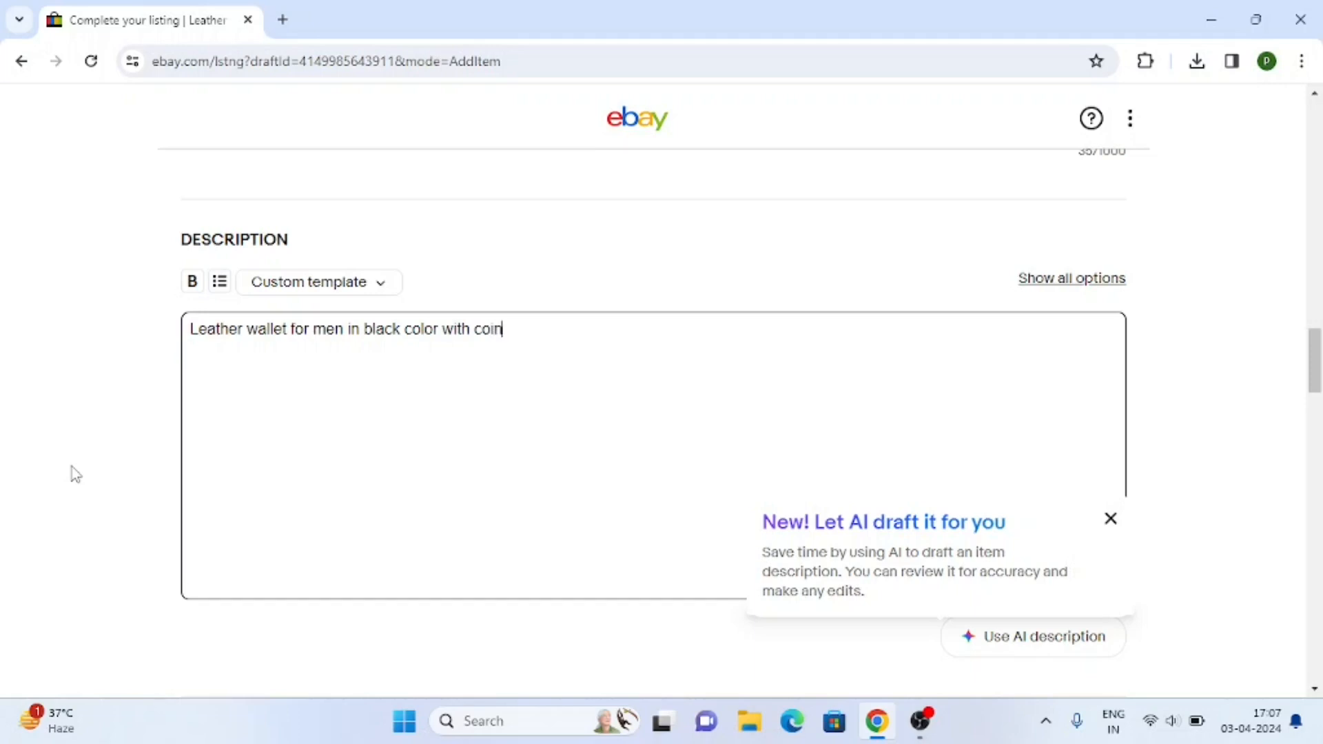
type(" pockets")
Change the listing's pricing format to Buy It Now
scroll(685, 354, "down", 4)
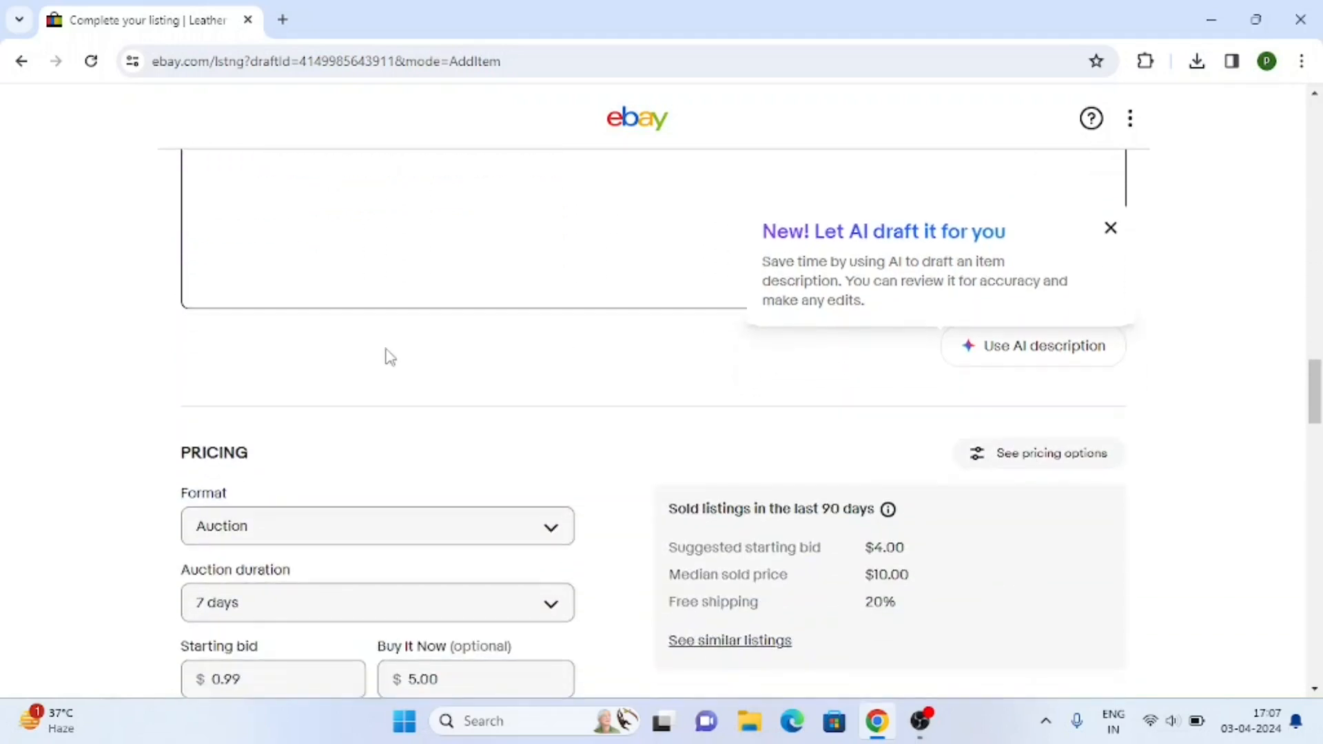
scroll(391, 356, "down", 1)
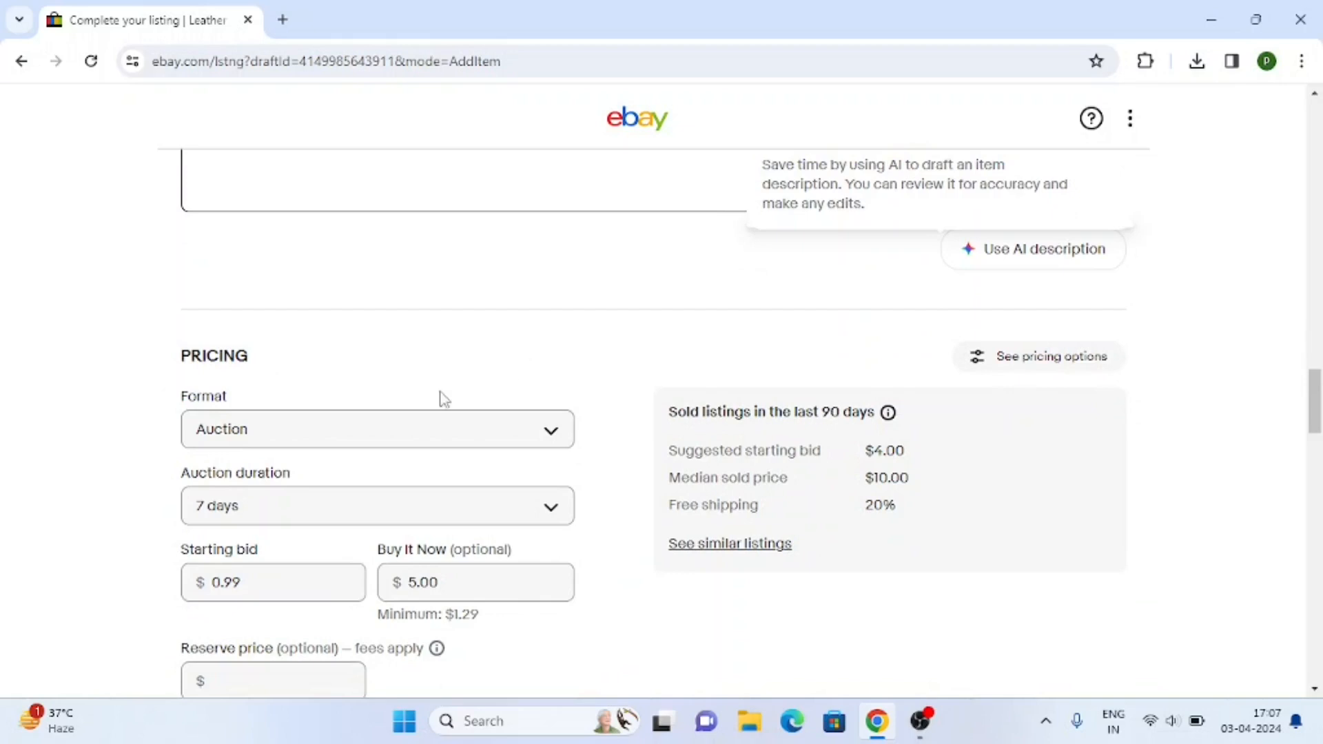
left_click(268, 445)
left_click(269, 435)
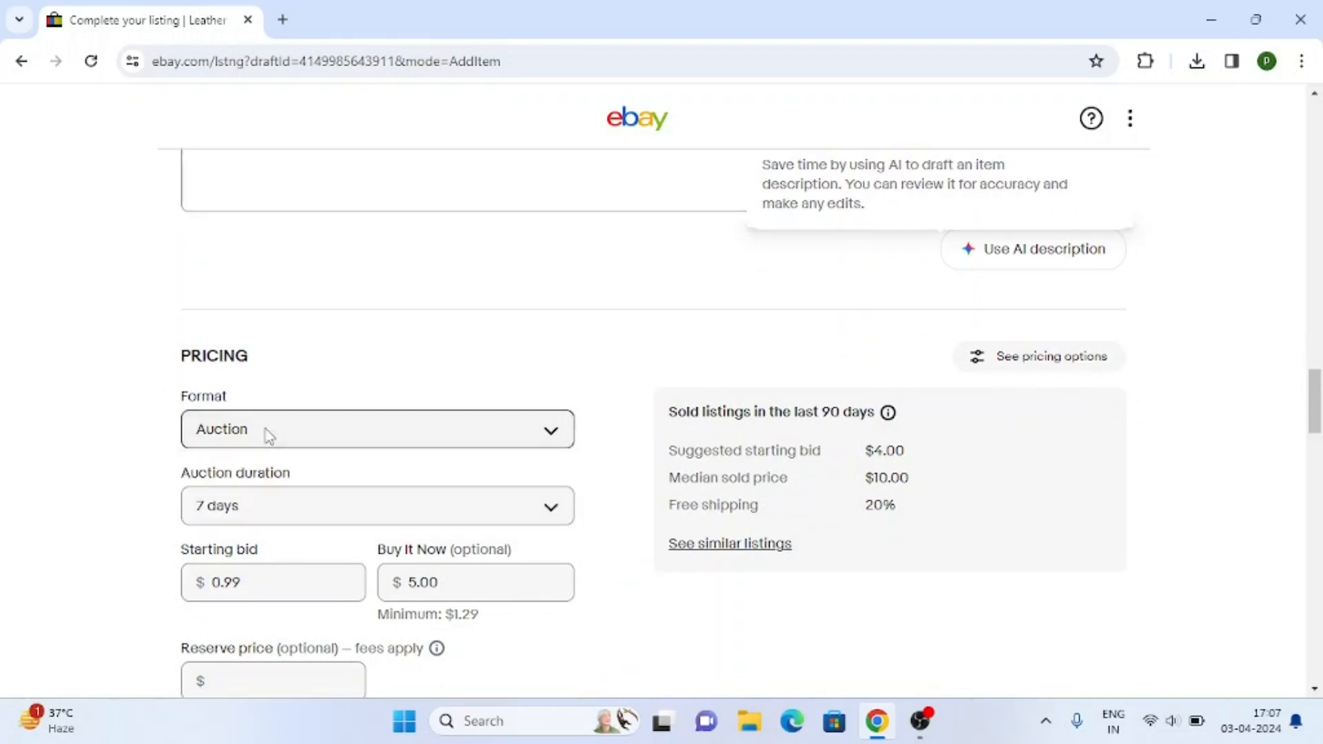
scroll(269, 436, "down", 1)
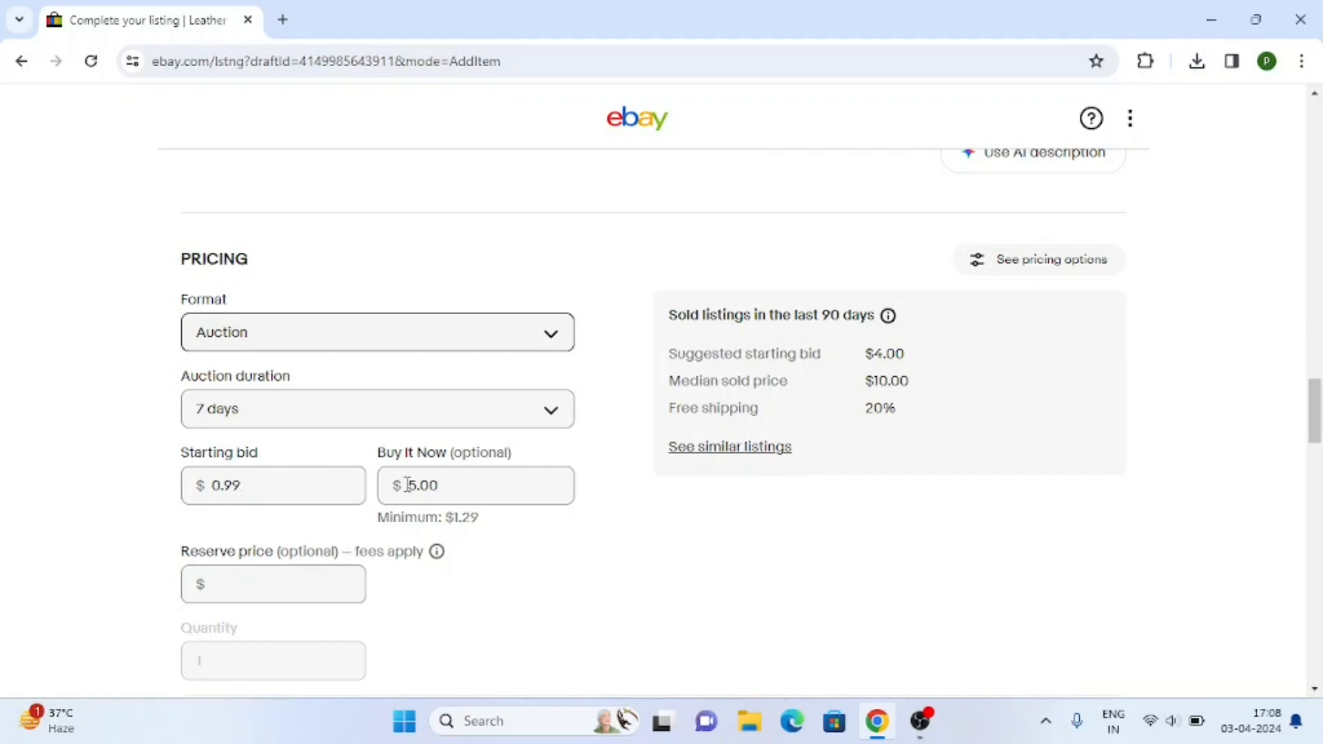
scroll(143, 508, "down", 3)
scroll(143, 508, "up", 3)
left_click(322, 337)
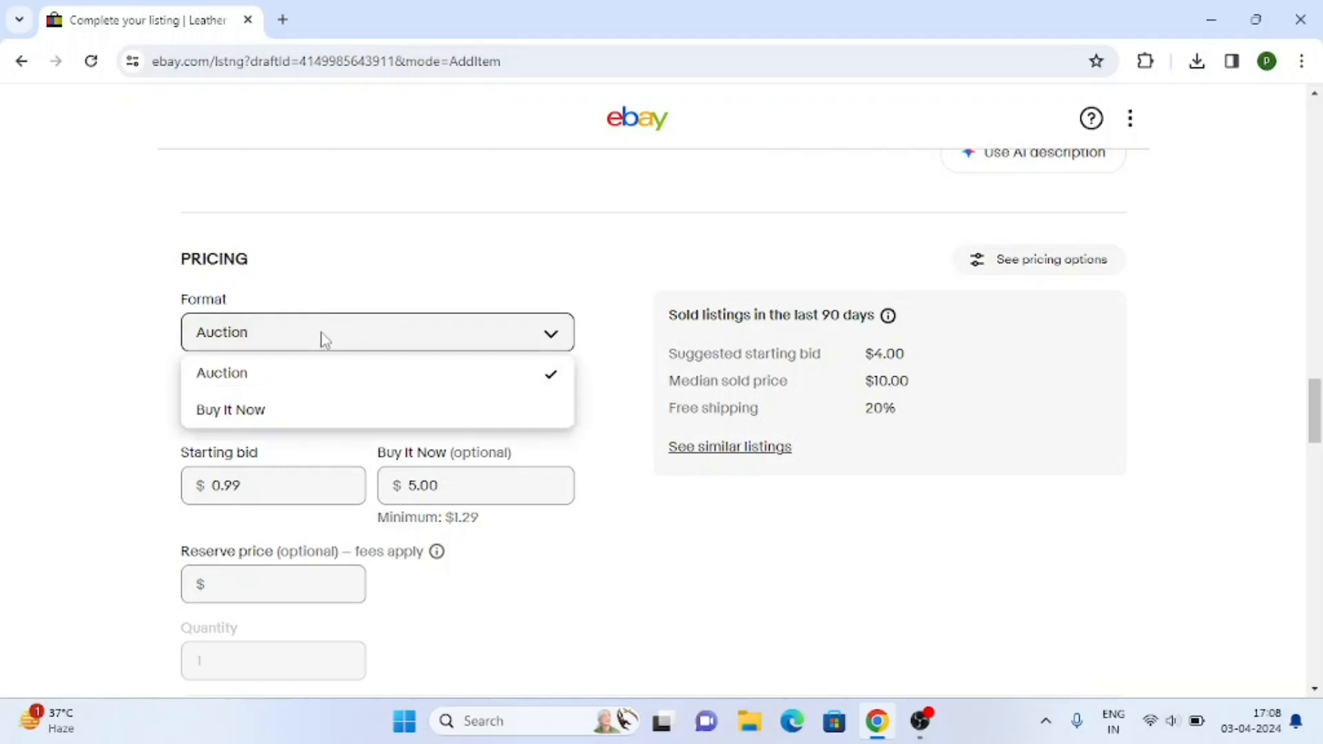
left_click(243, 408)
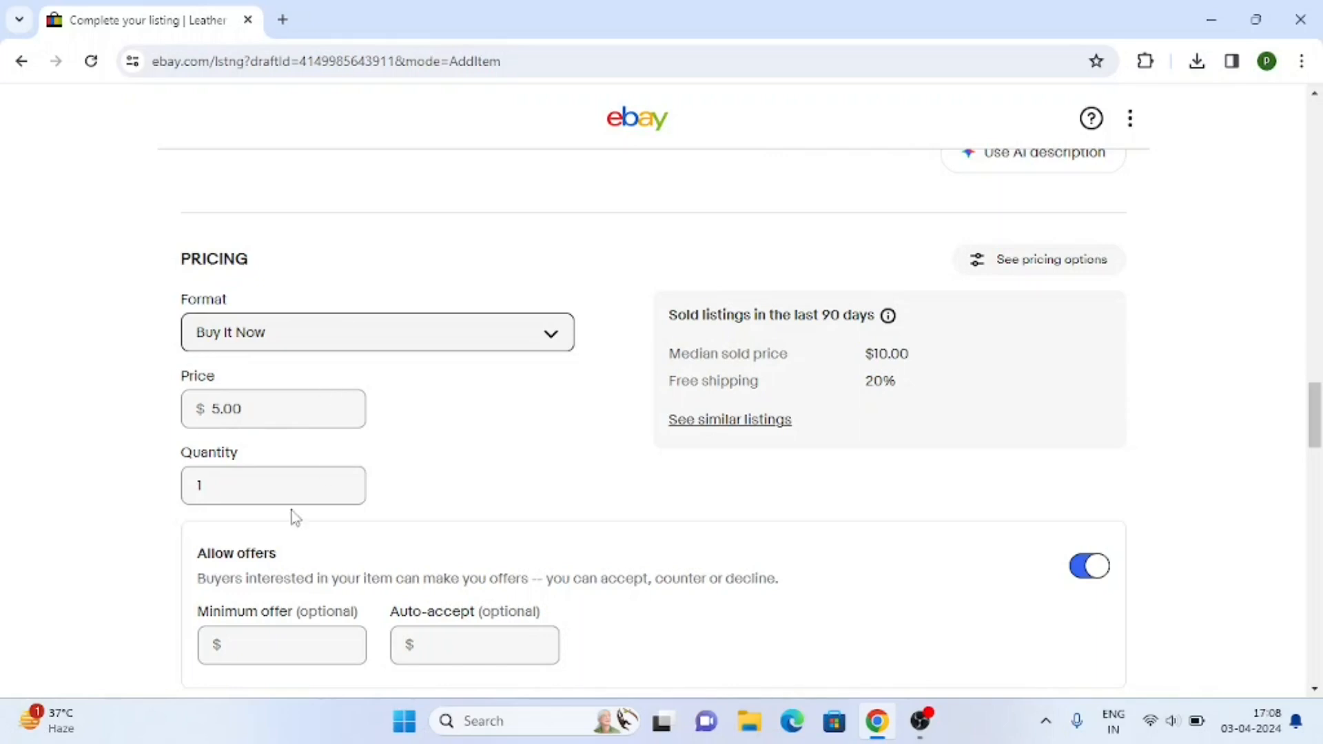
Turn off Allow offers for the listing
scroll(240, 502, "down", 1)
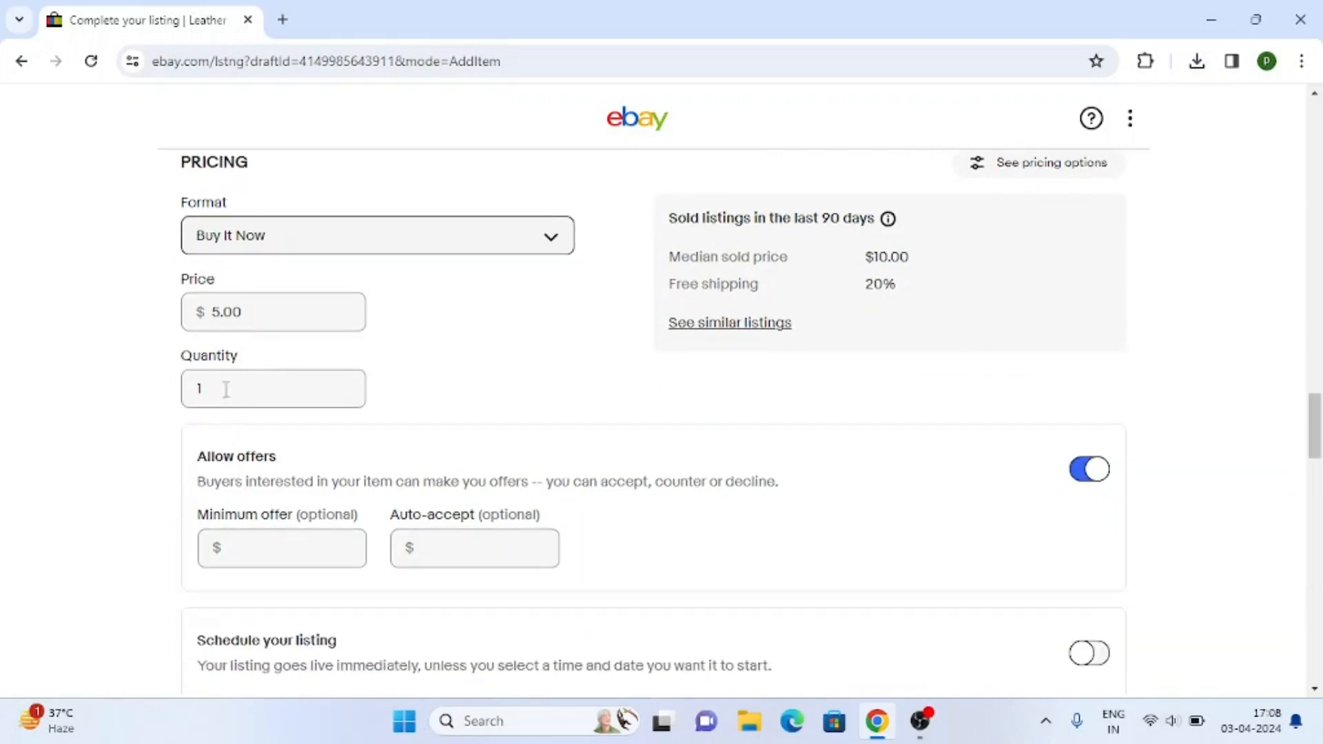
scroll(449, 370, "down", 1)
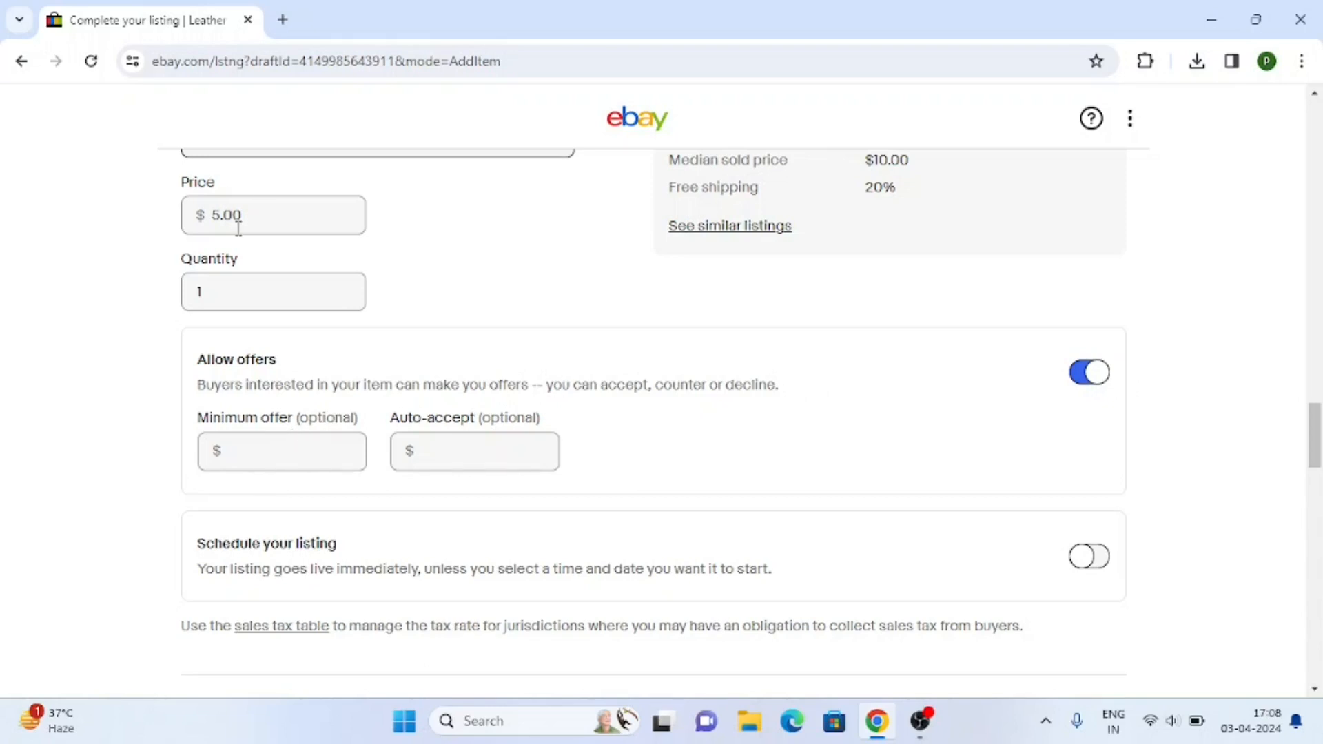
left_click(1094, 381)
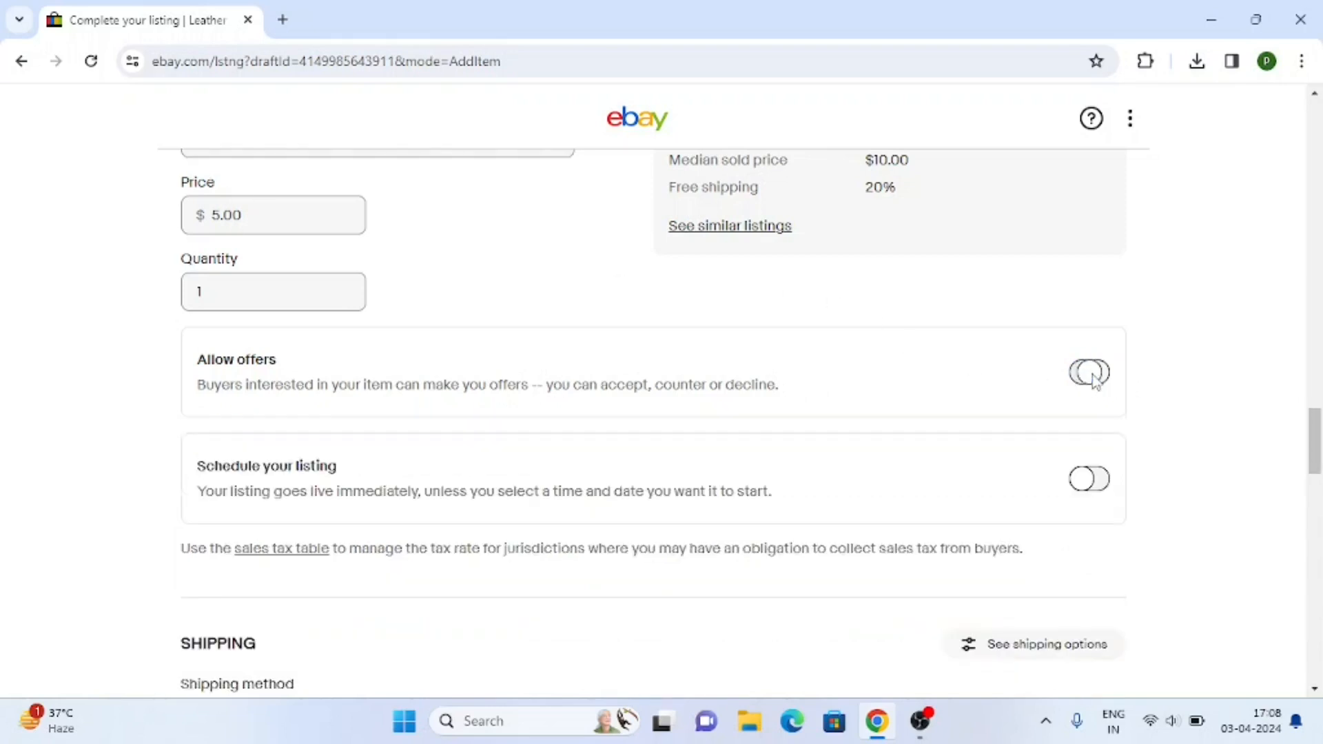
Check the available shipping methods and keep Standard shipping: Small to medium items
scroll(300, 513, "down", 1)
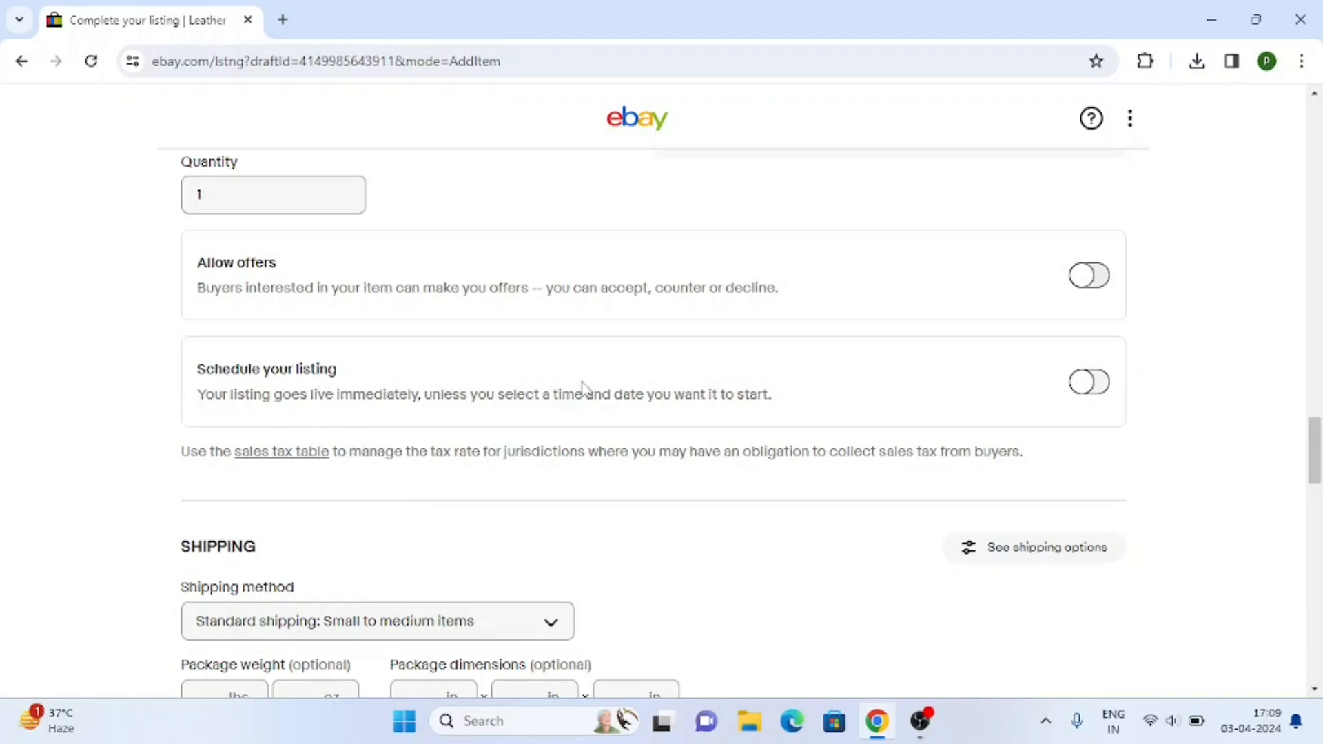
scroll(717, 380, "down", 1)
scroll(222, 473, "down", 1)
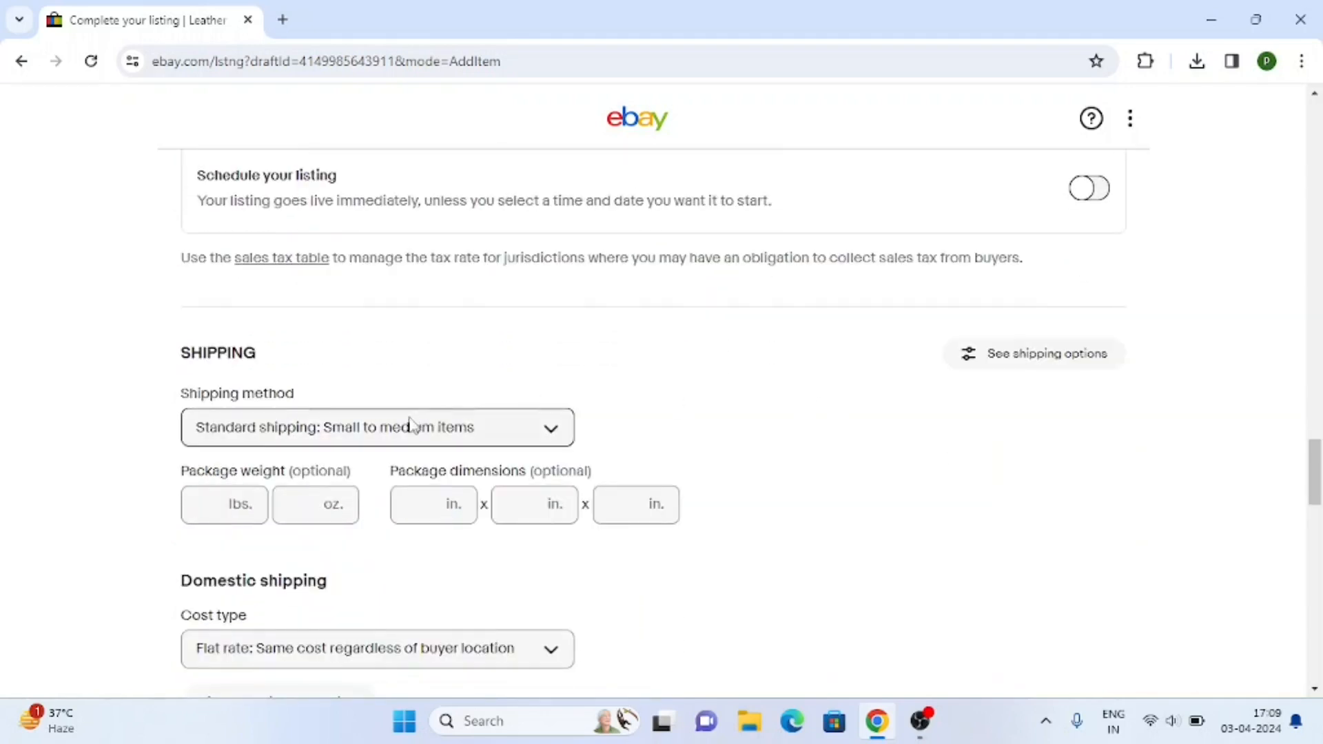
left_click(403, 428)
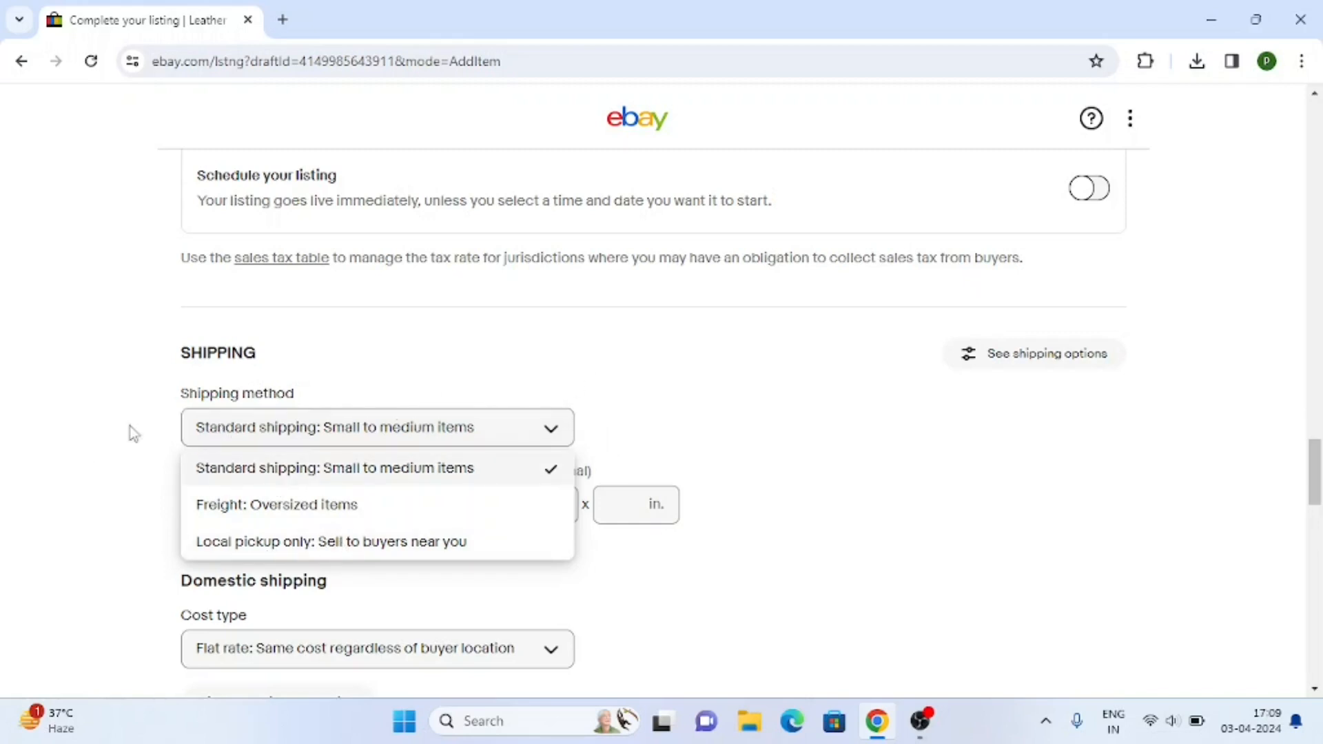
left_click(58, 455)
Set the package dimensions to 12 x 6 x 3 in
scroll(65, 466, "down", 1)
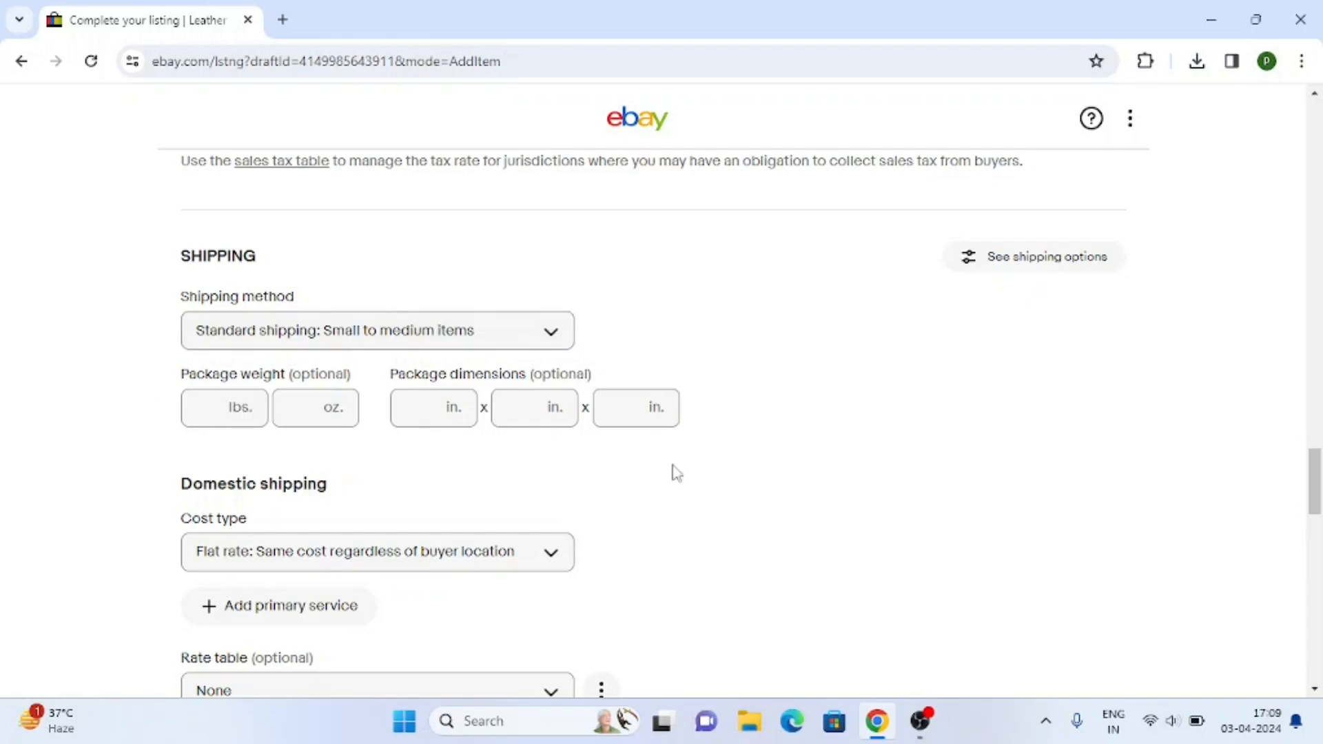
left_click(438, 410)
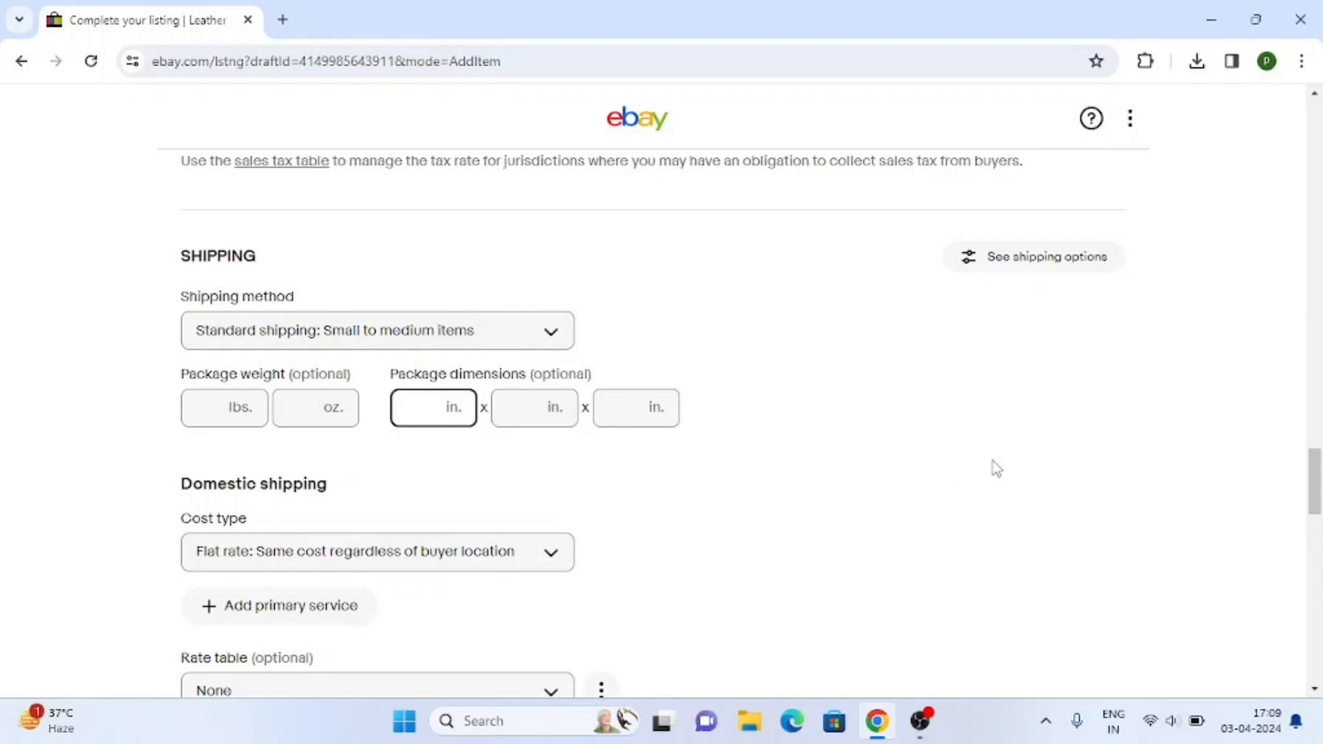
type("12")
left_click(540, 407)
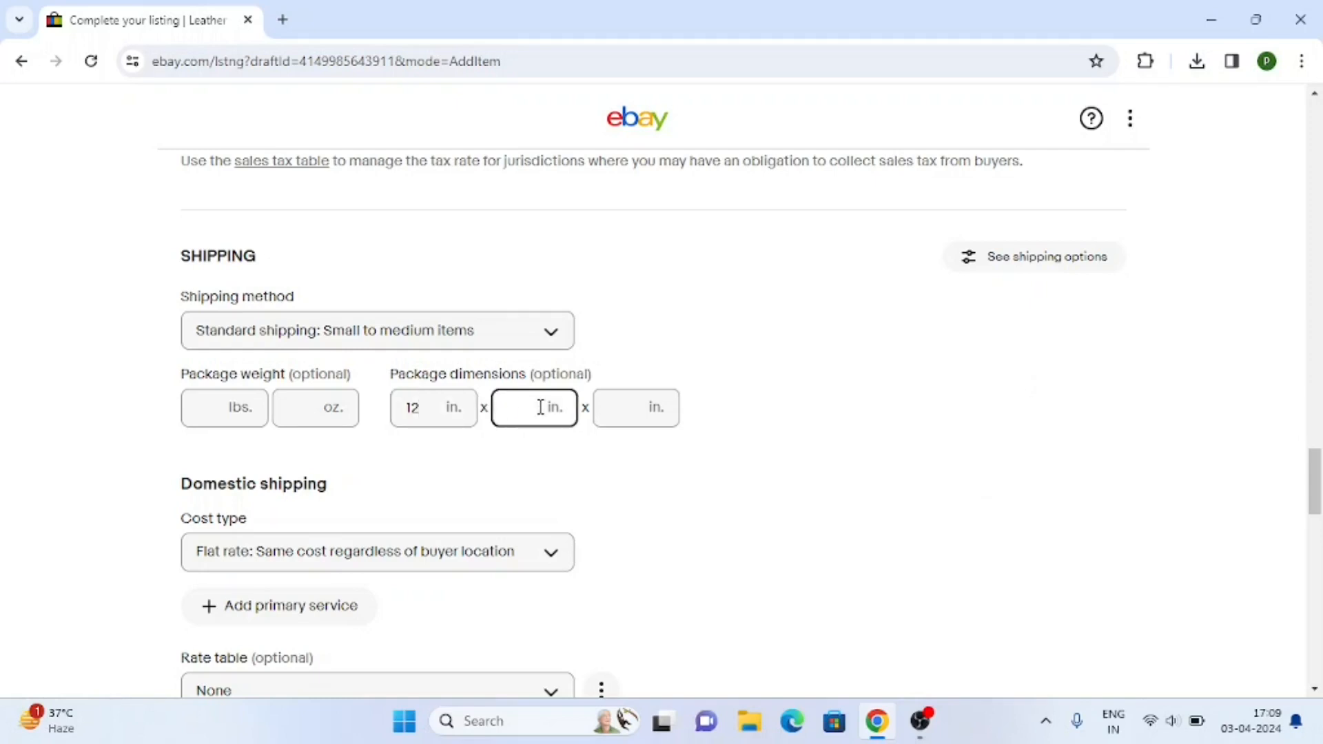
left_click(605, 413)
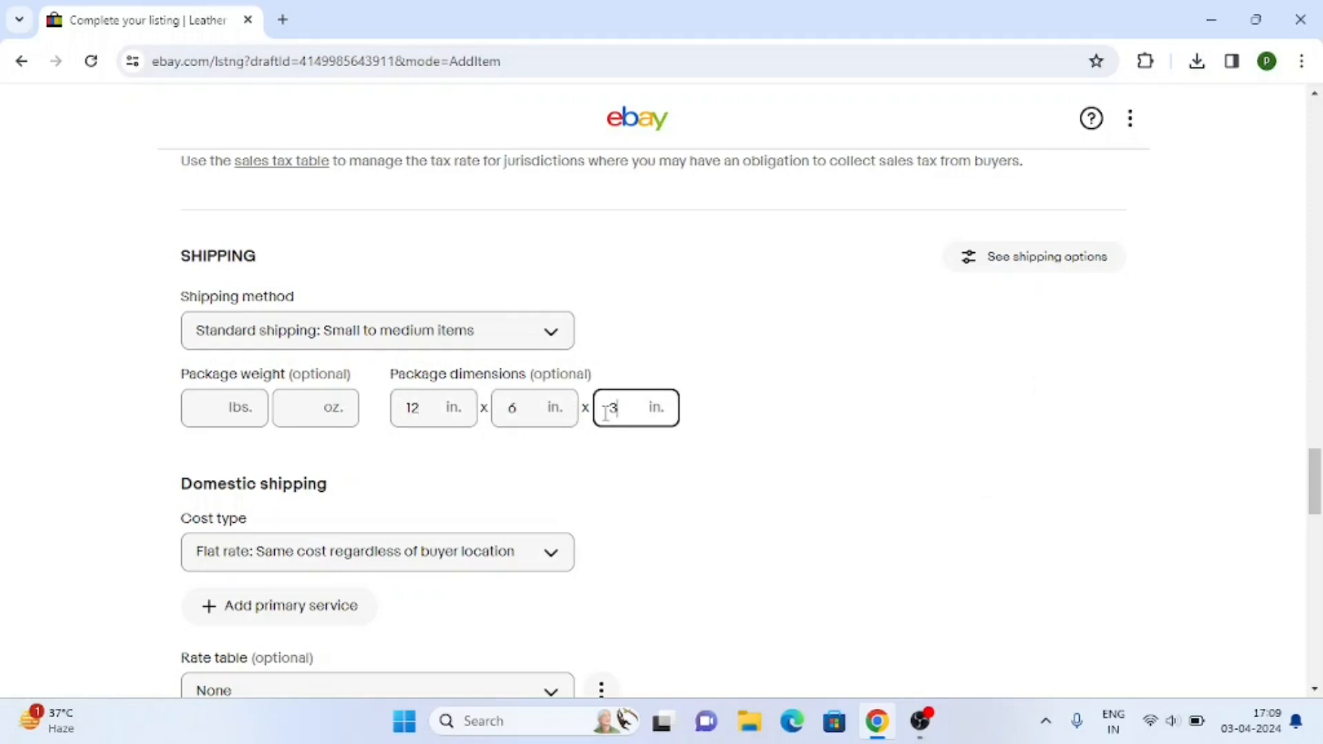
left_click(10, 437)
Check the domestic shipping cost types and rate tables, keeping the flat rate and no rate table
scroll(126, 452, "down", 1)
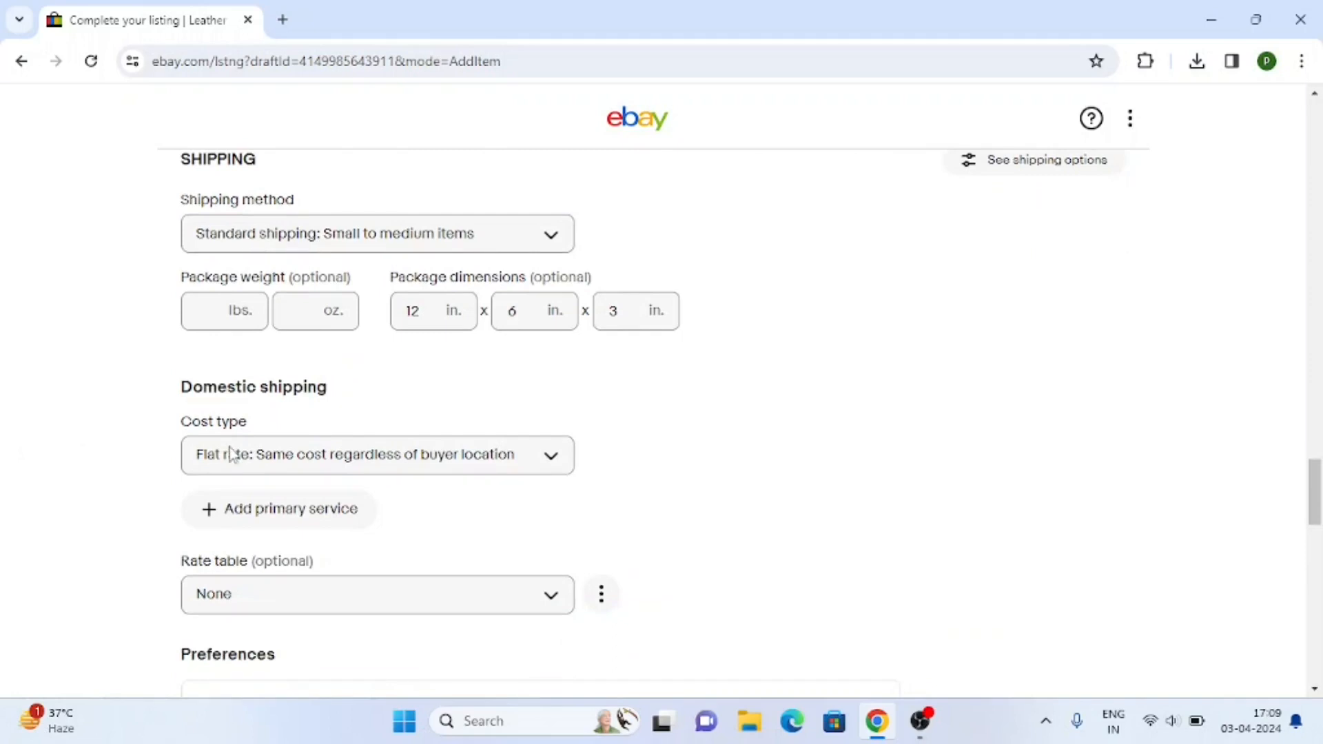
left_click(328, 456)
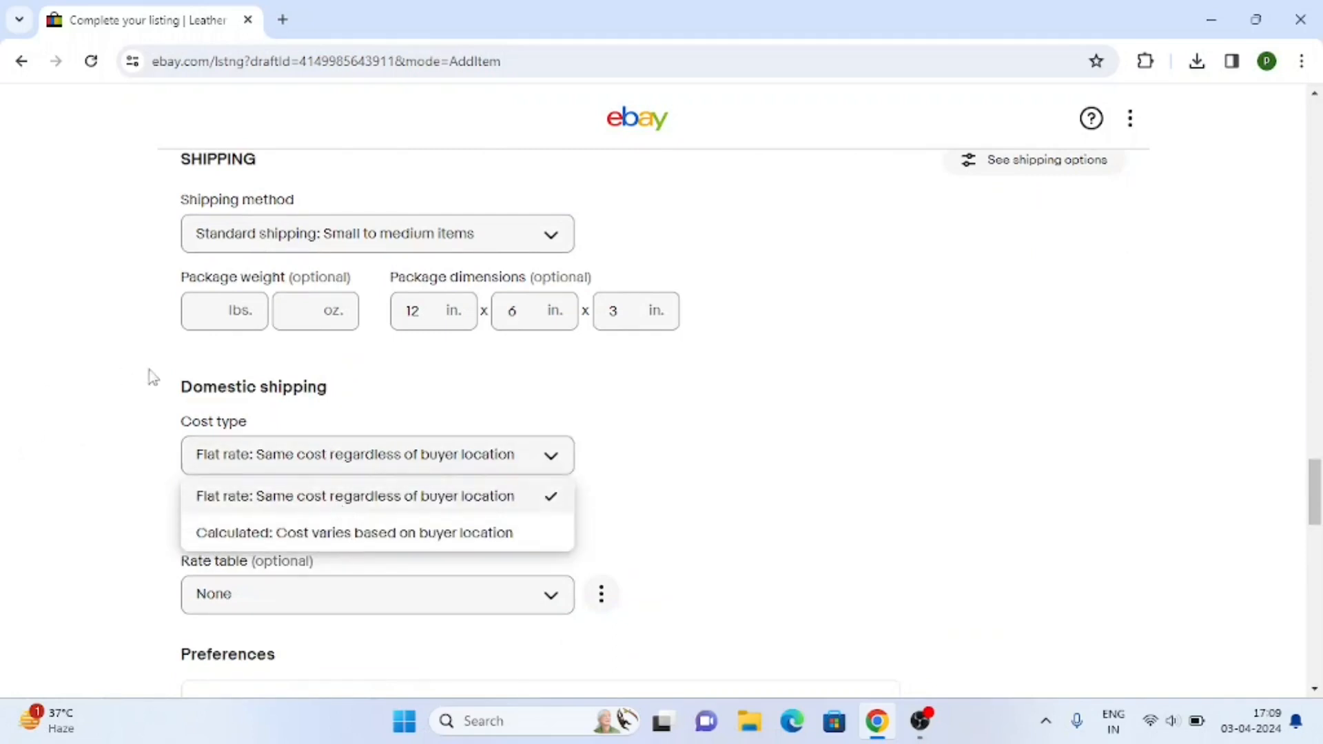
left_click(94, 409)
scroll(172, 437, "down", 2)
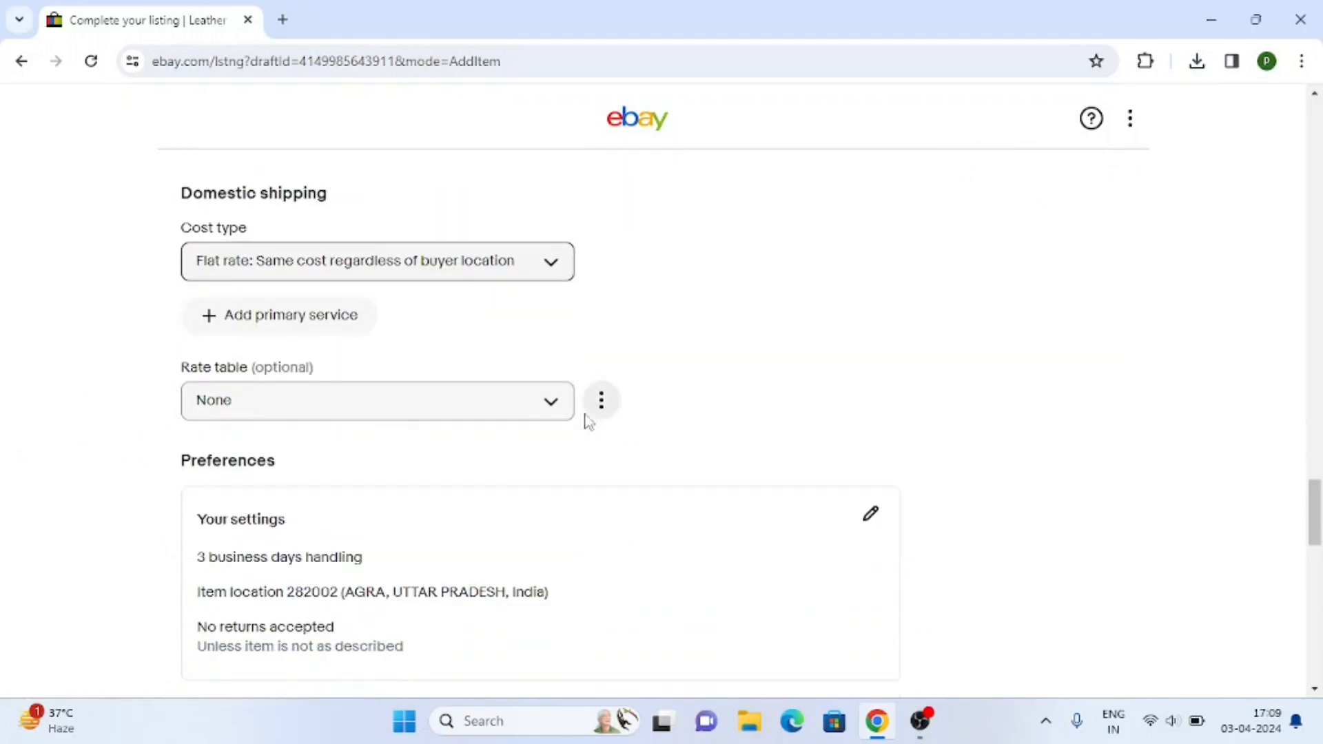
left_click(546, 405)
left_click(546, 405)
left_click(546, 405)
left_click(287, 448)
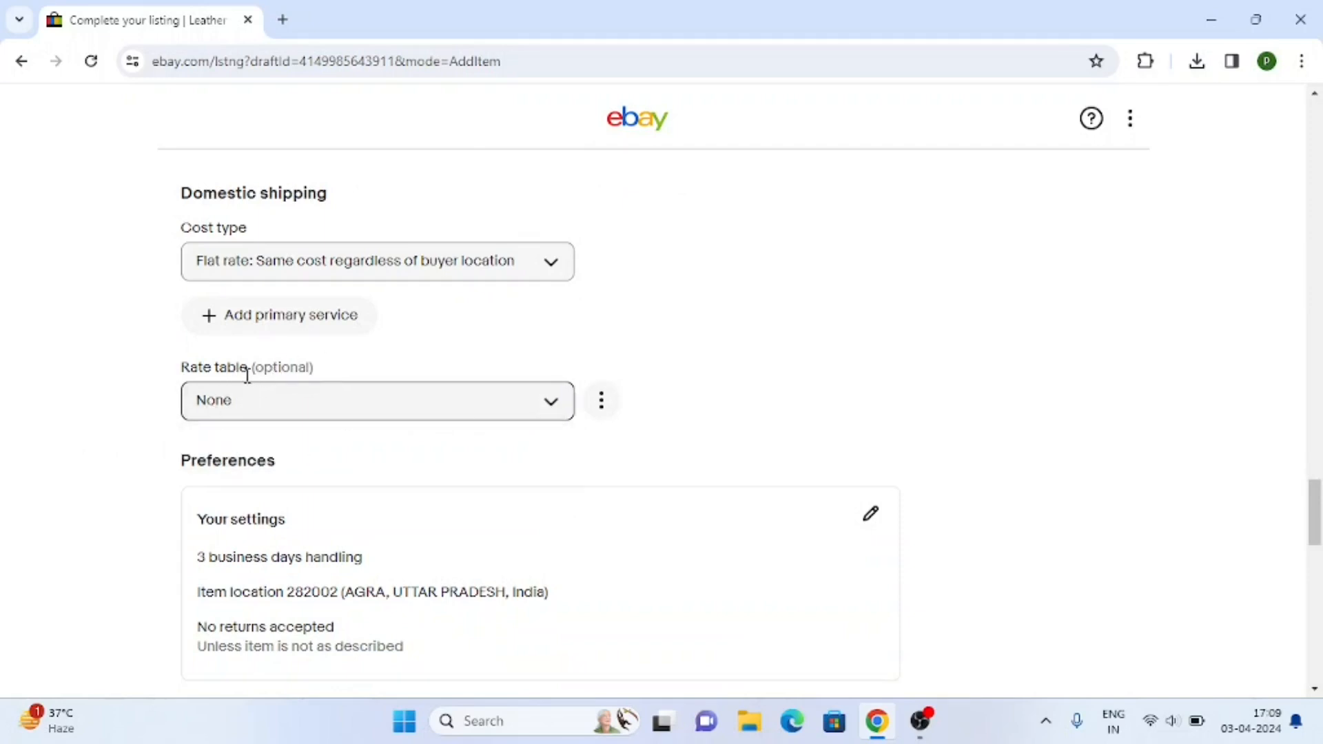
Open the handling and returns preferences and turn on Accept returns for domestic purchases
scroll(303, 387, "down", 1)
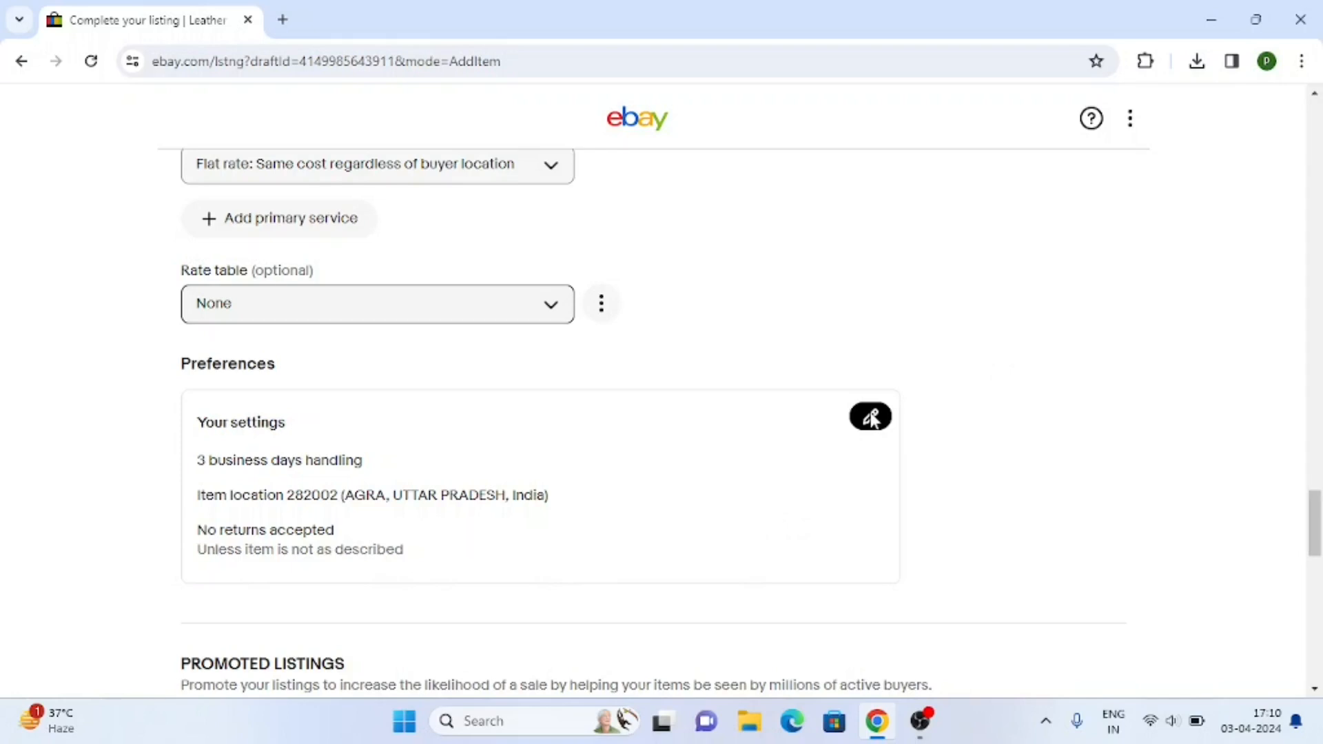
left_click(871, 418)
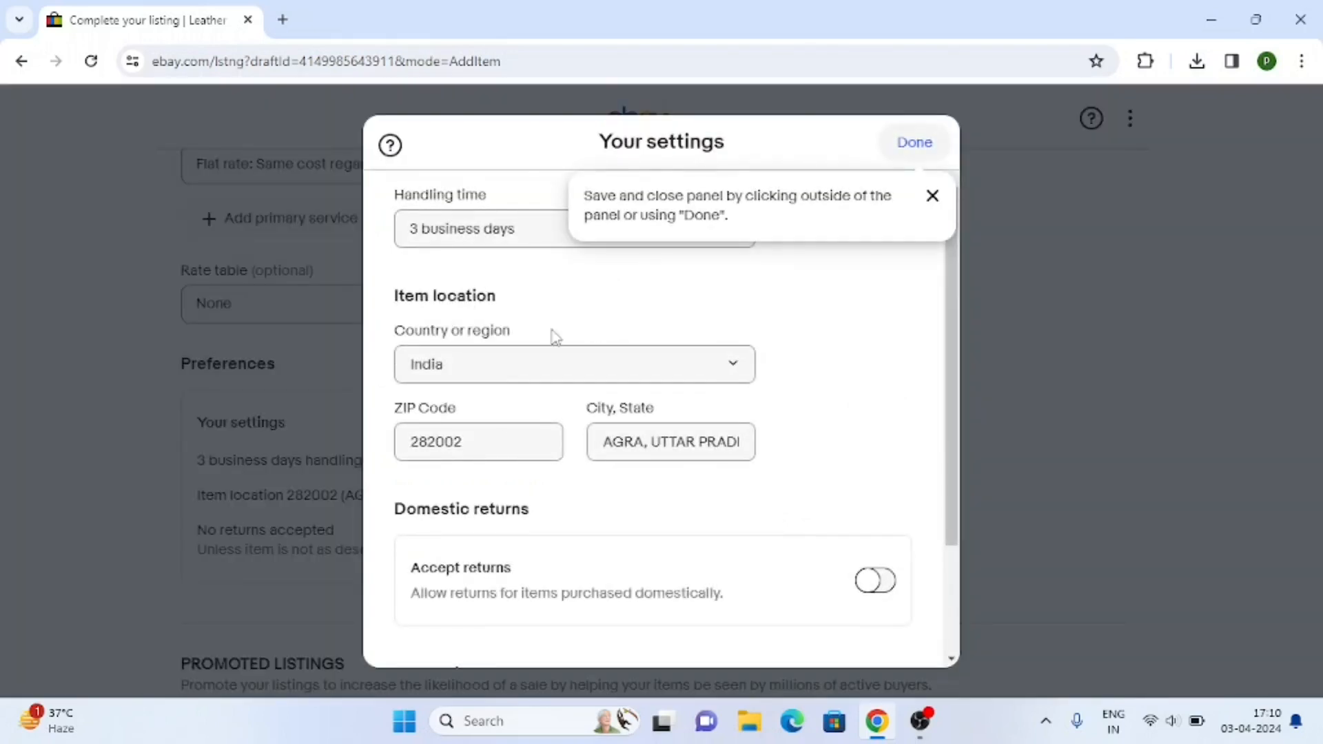
scroll(556, 337, "down", 3)
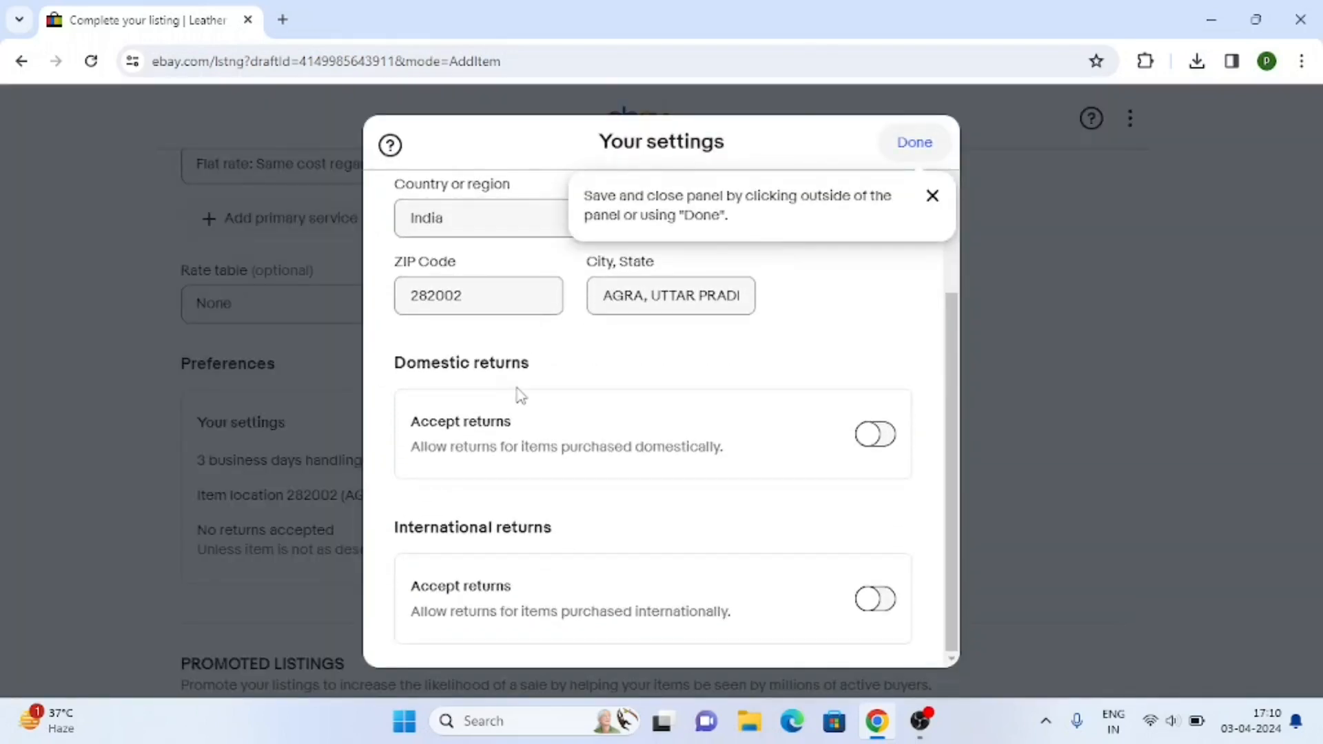
left_click(867, 441)
scroll(746, 446, "down", 3)
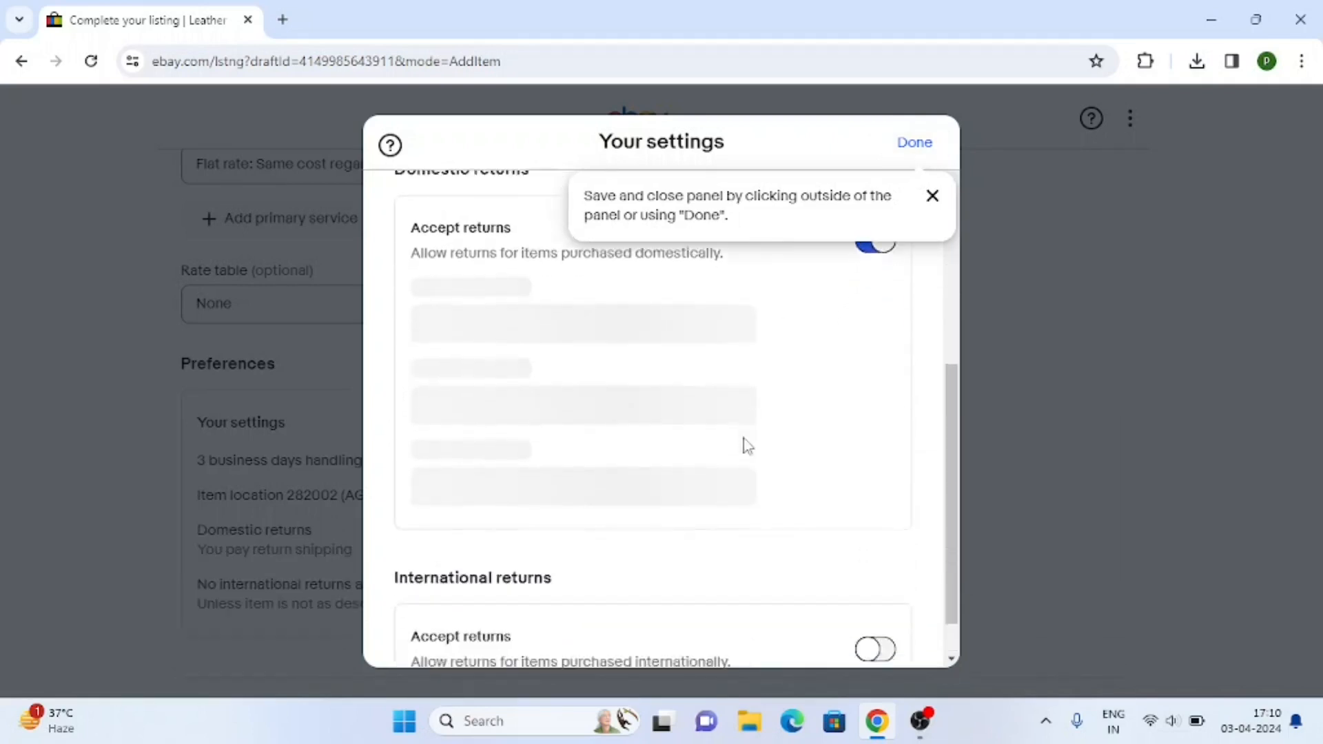
scroll(745, 446, "up", 3)
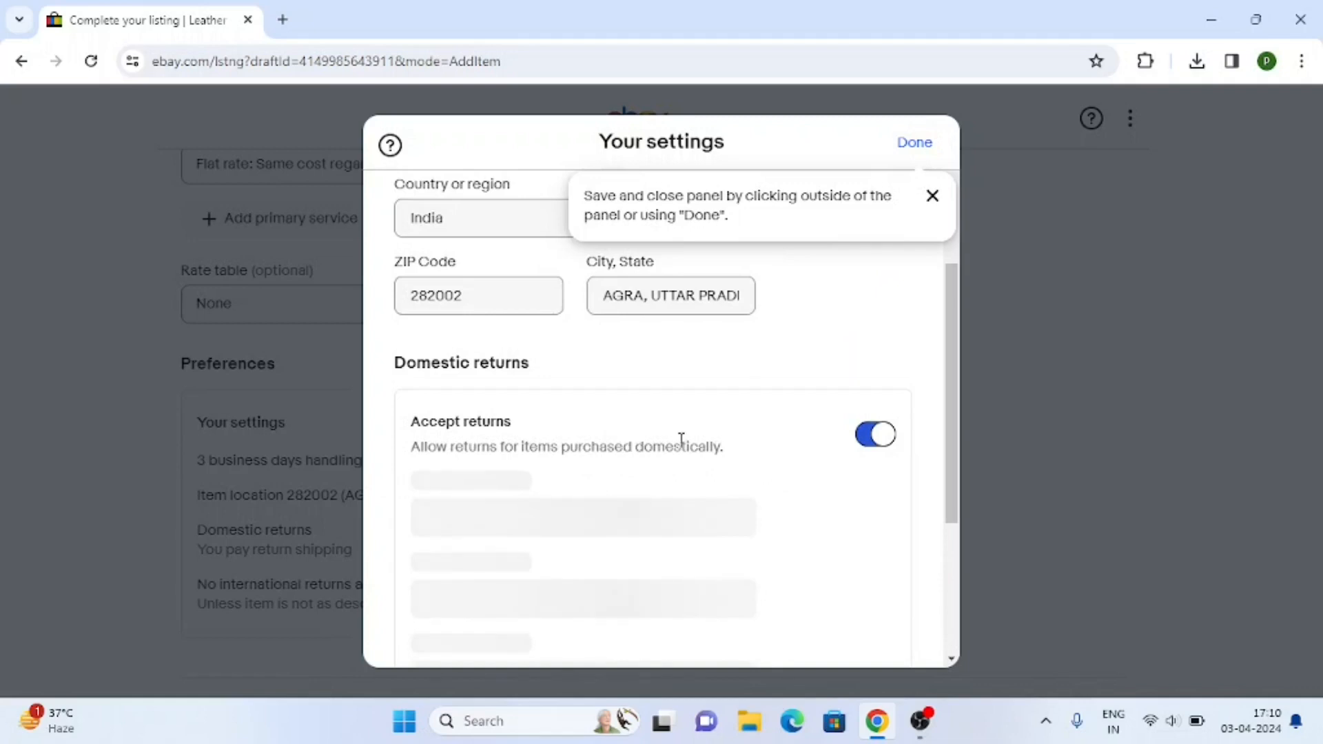
scroll(599, 436, "down", 2)
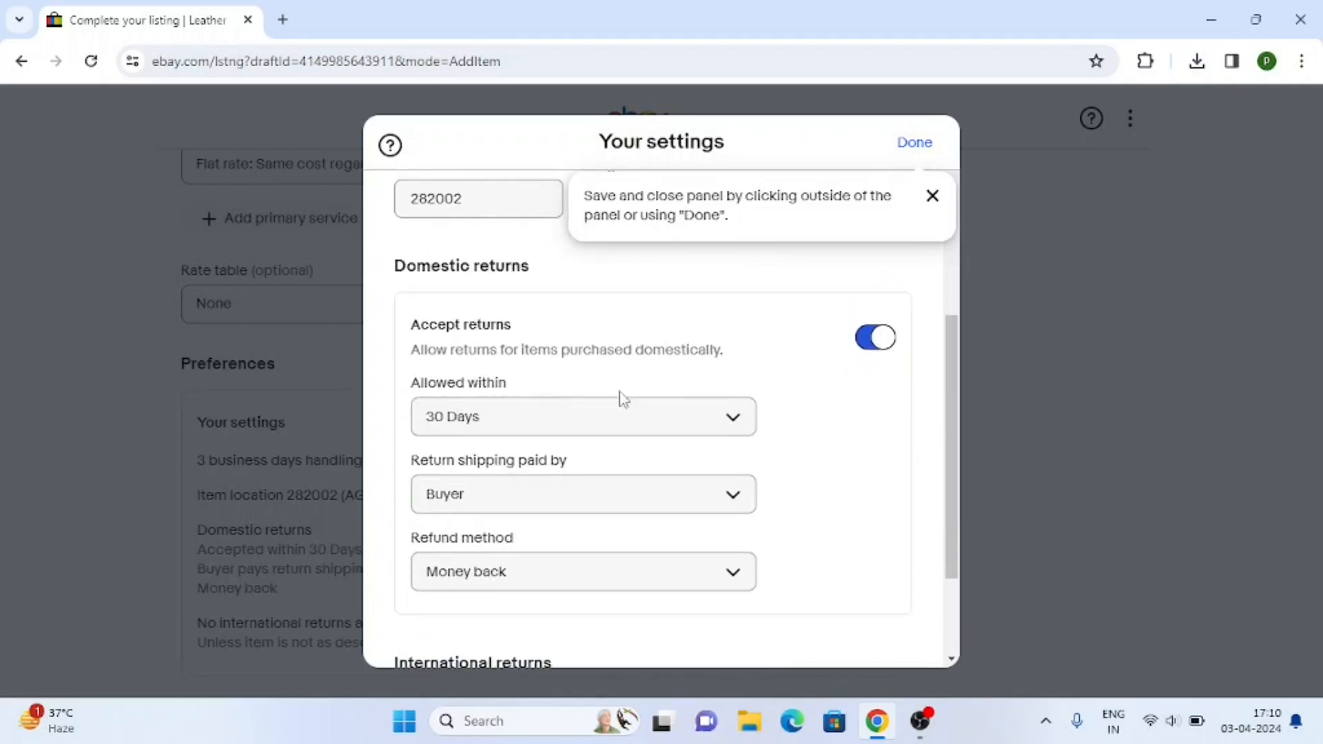
Check the domestic return period, return shipping payer and refund method options, and turn off domestic returns
left_click(488, 414)
left_click(488, 414)
left_click(488, 414)
left_click(488, 414)
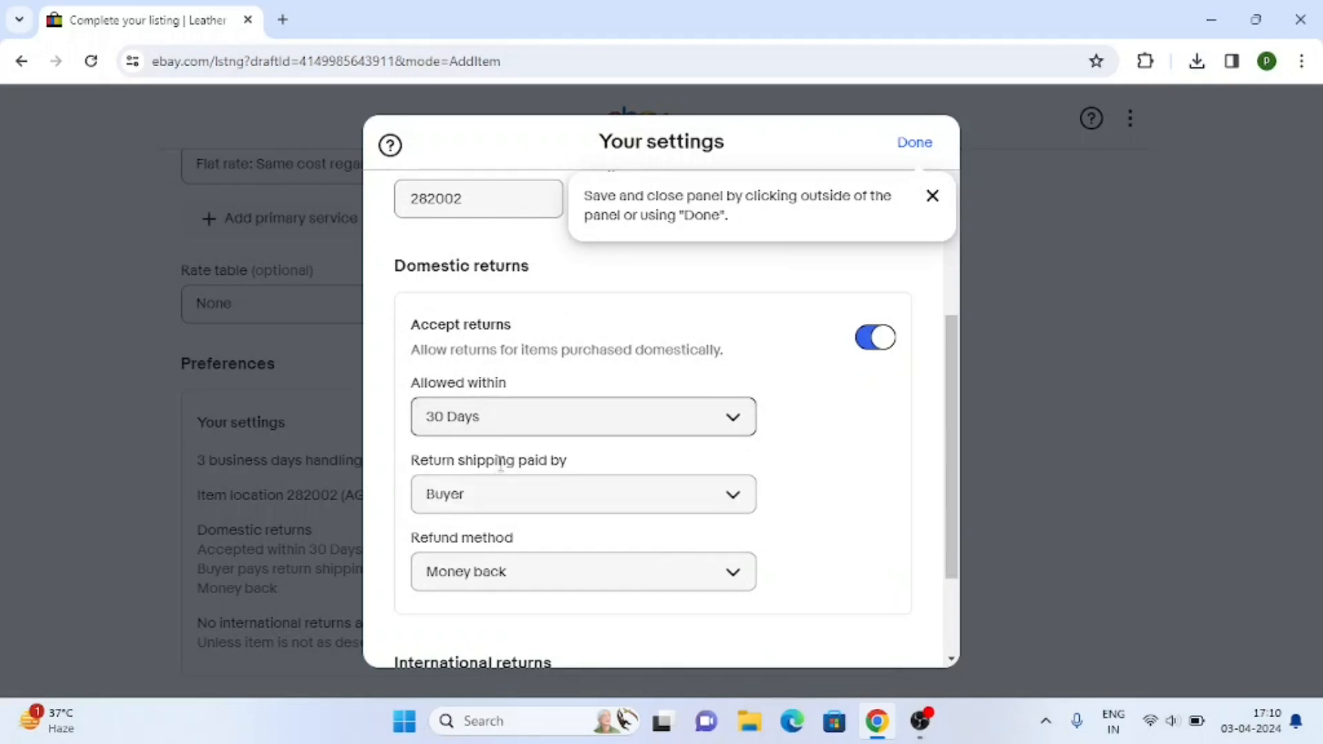
left_click(483, 499)
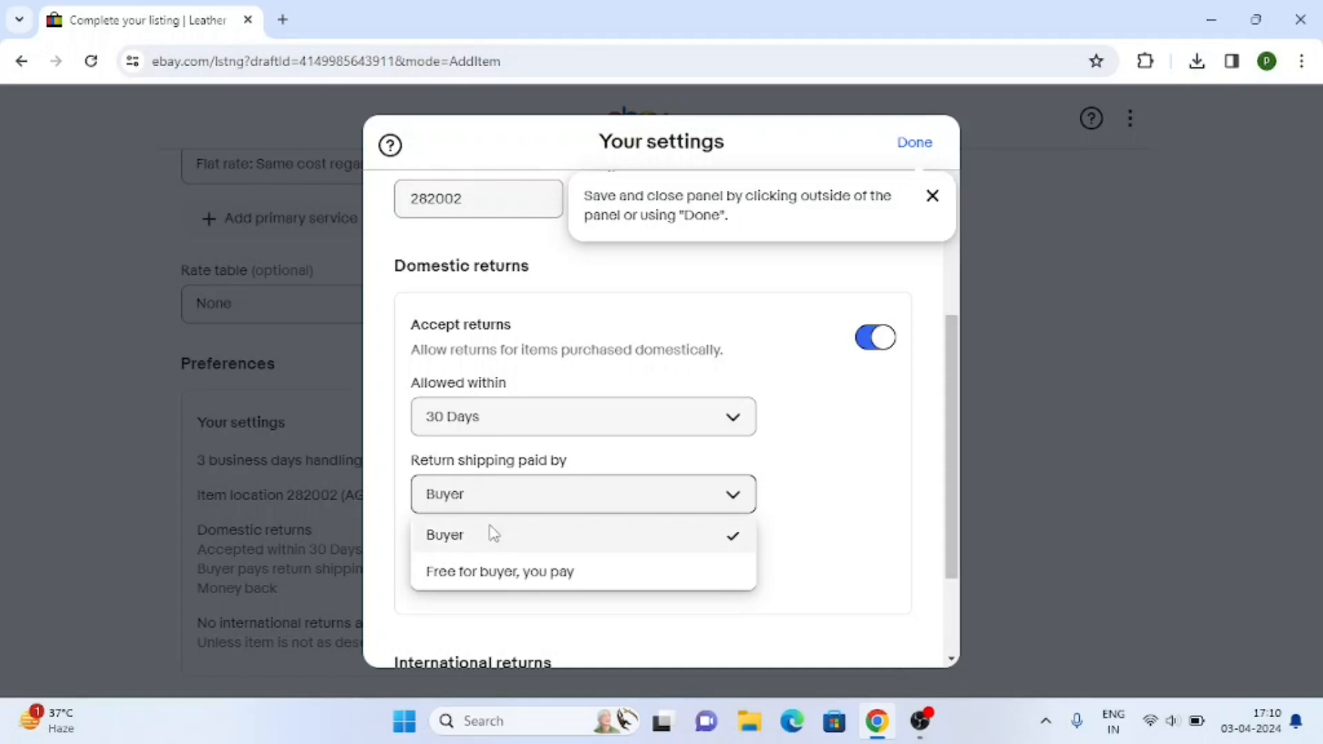
left_click(564, 508)
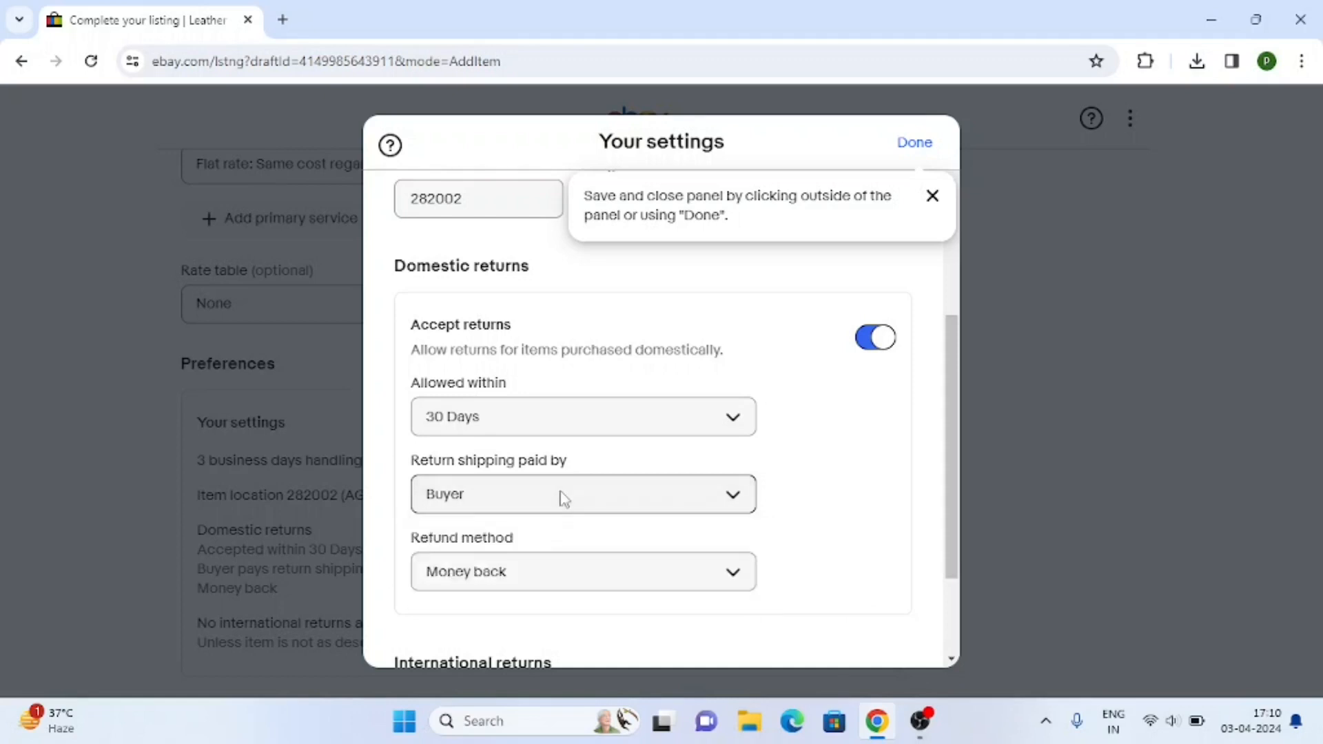
left_click(531, 575)
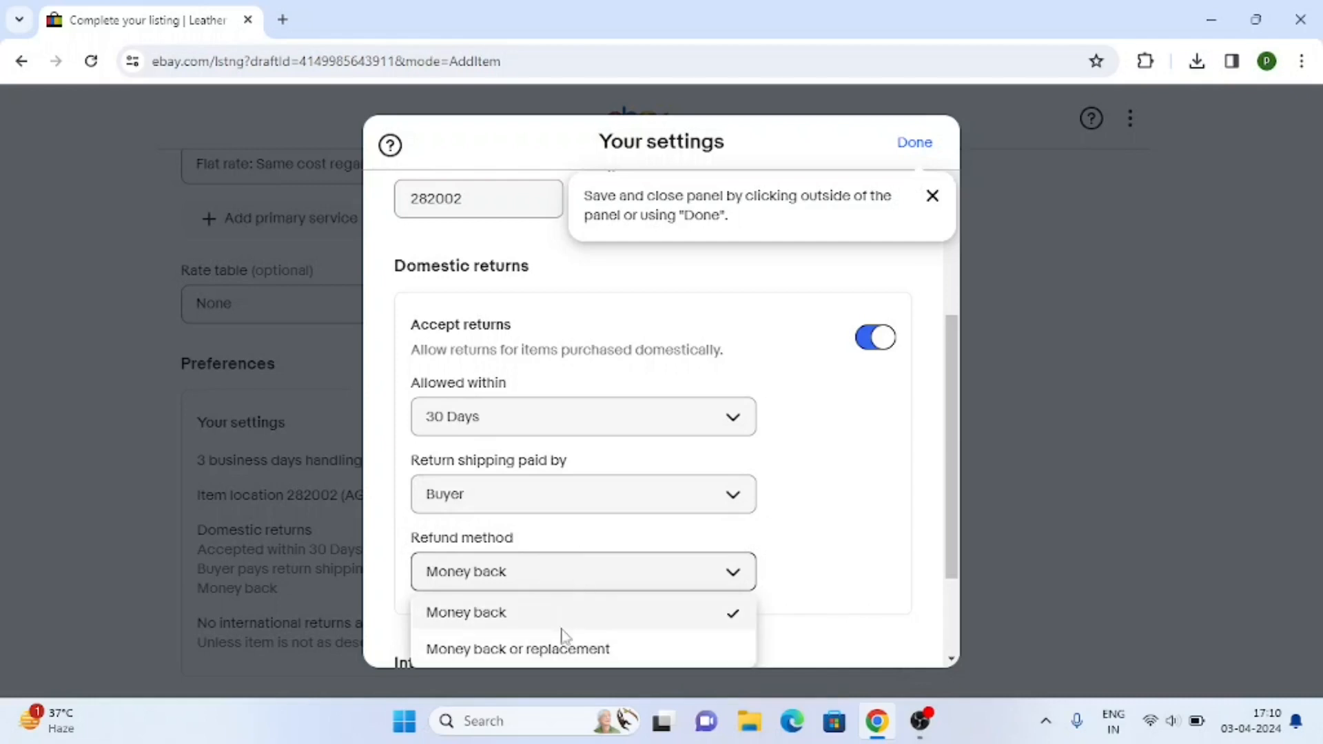
scroll(561, 630, "down", 1)
left_click(655, 481)
scroll(941, 448, "up", 1)
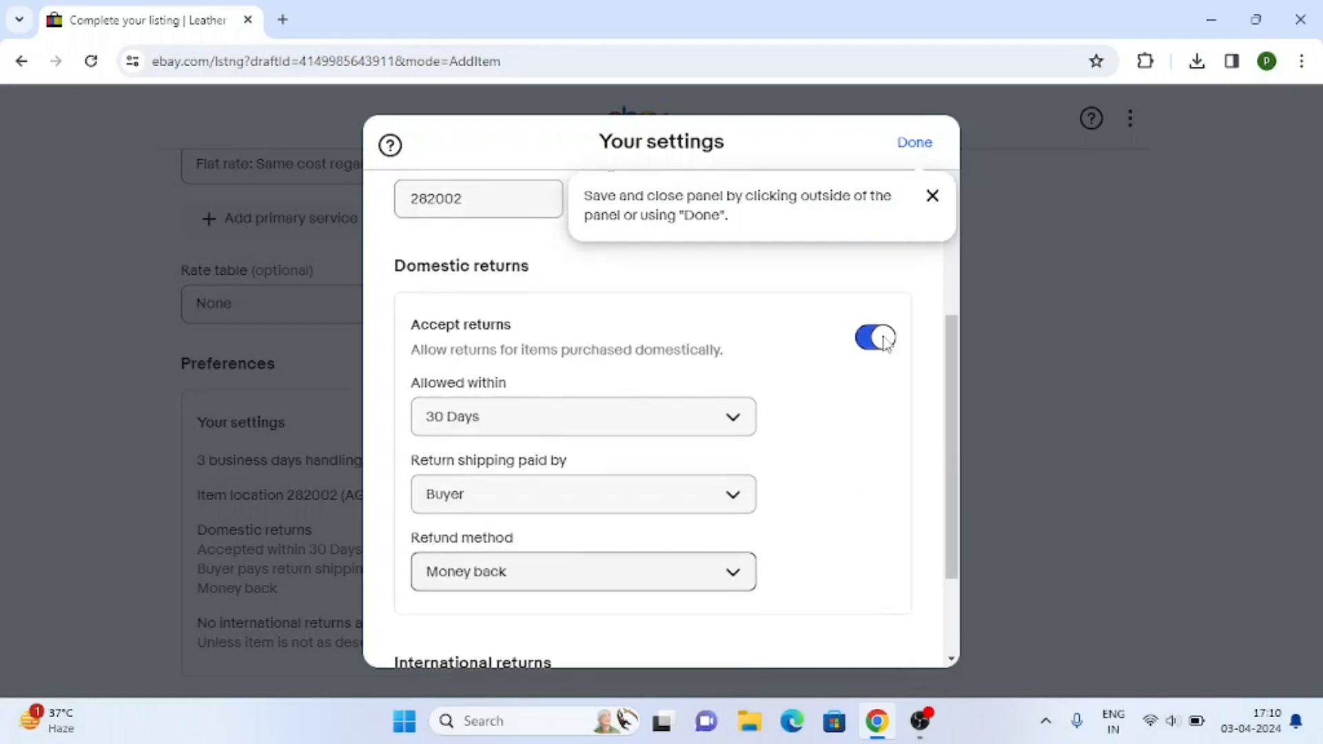
left_click(872, 337)
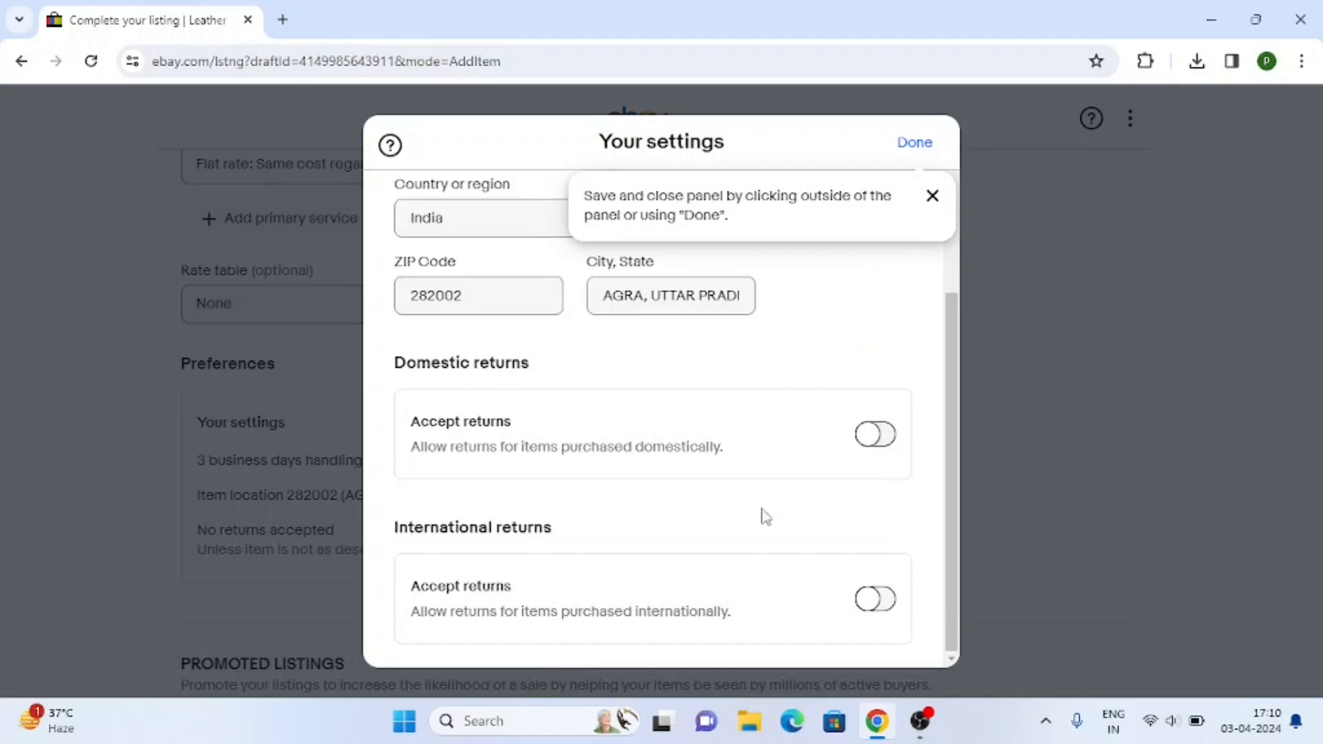
Try accepting international returns, turn them off again and close the preference settings
left_click(873, 598)
scroll(693, 560, "down", 3)
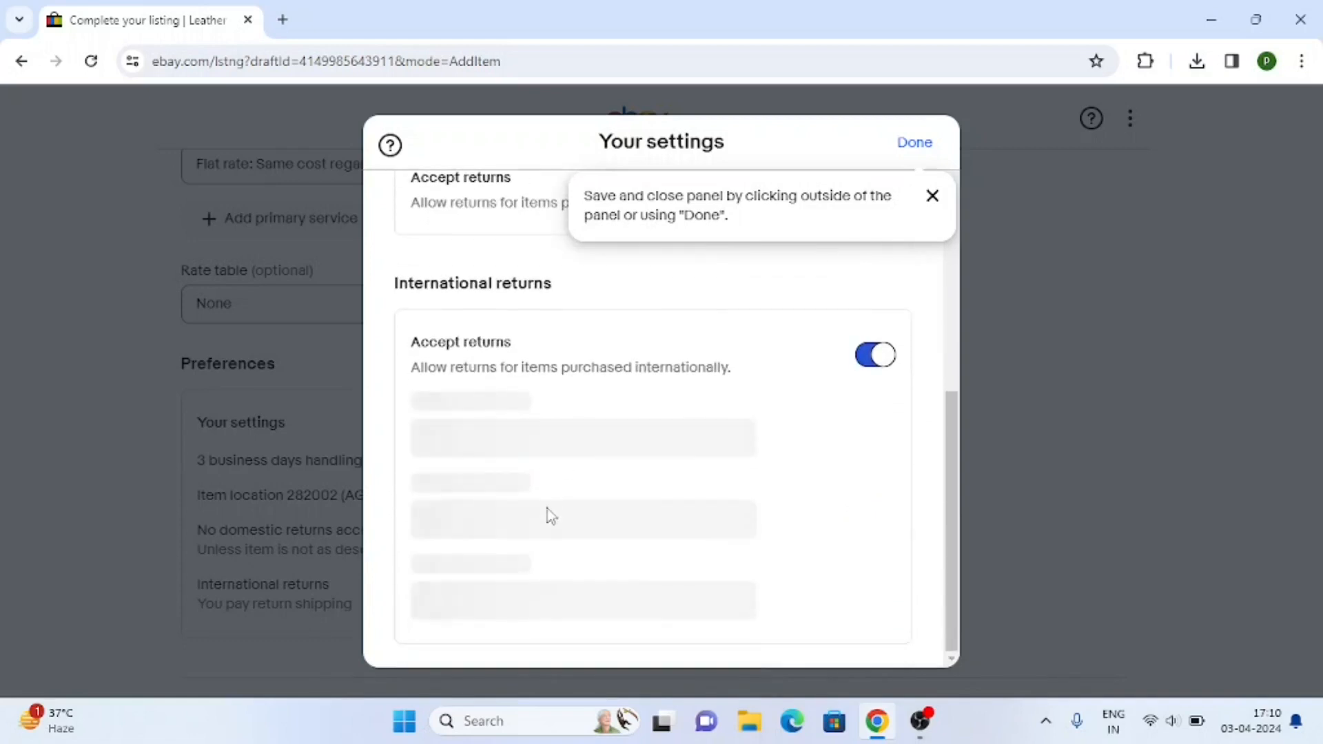
scroll(582, 438, "up", 3)
scroll(582, 438, "down", 3)
scroll(586, 446, "up", 5)
scroll(546, 322, "down", 5)
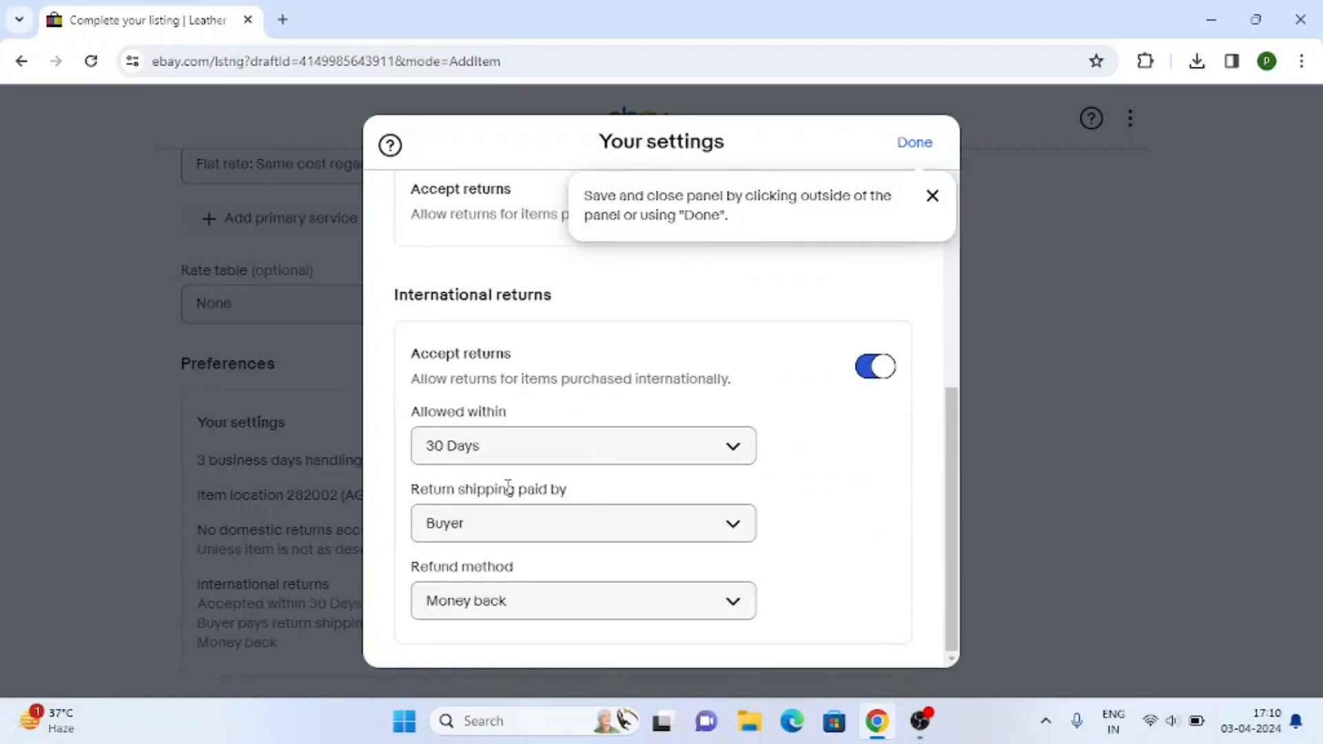
left_click(876, 366)
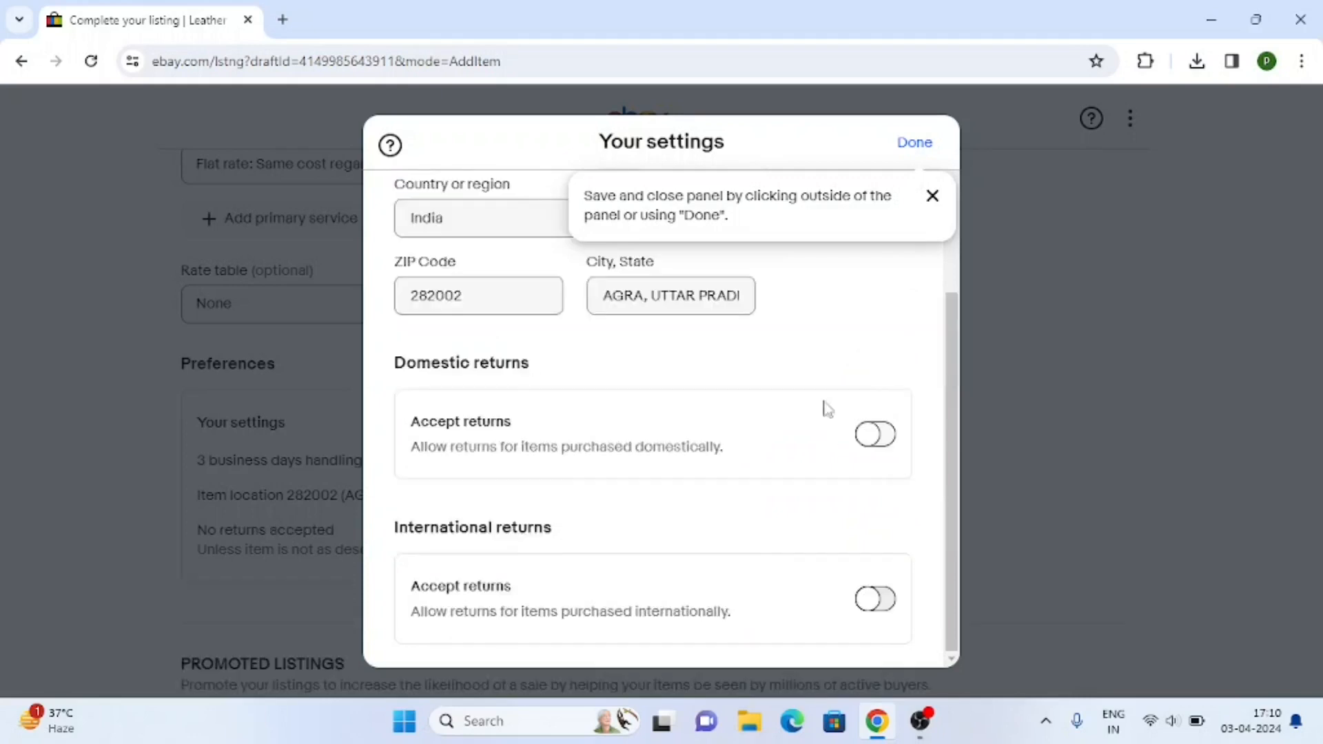
left_click(914, 142)
Require immediate payment when the buyer uses Buy It Now in the payment preferences
scroll(534, 406, "down", 1)
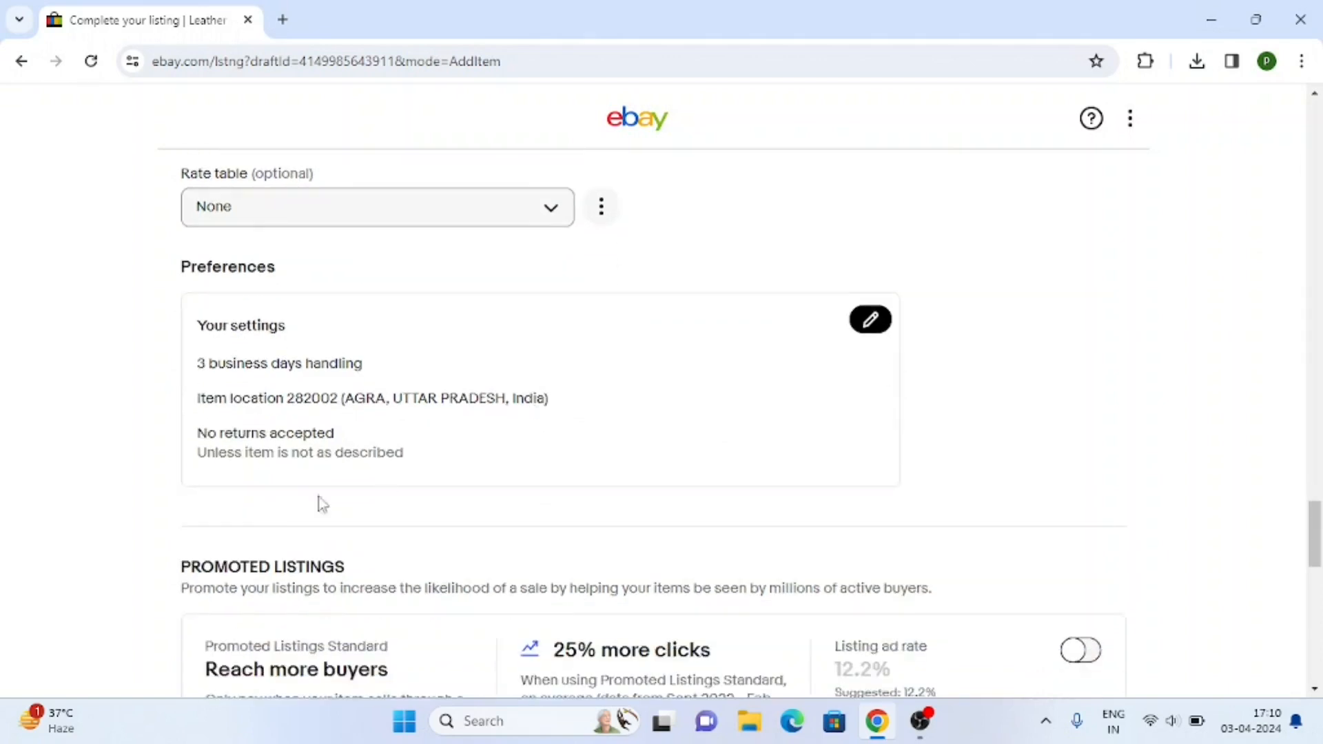
scroll(284, 496, "down", 1)
scroll(284, 487, "down", 3)
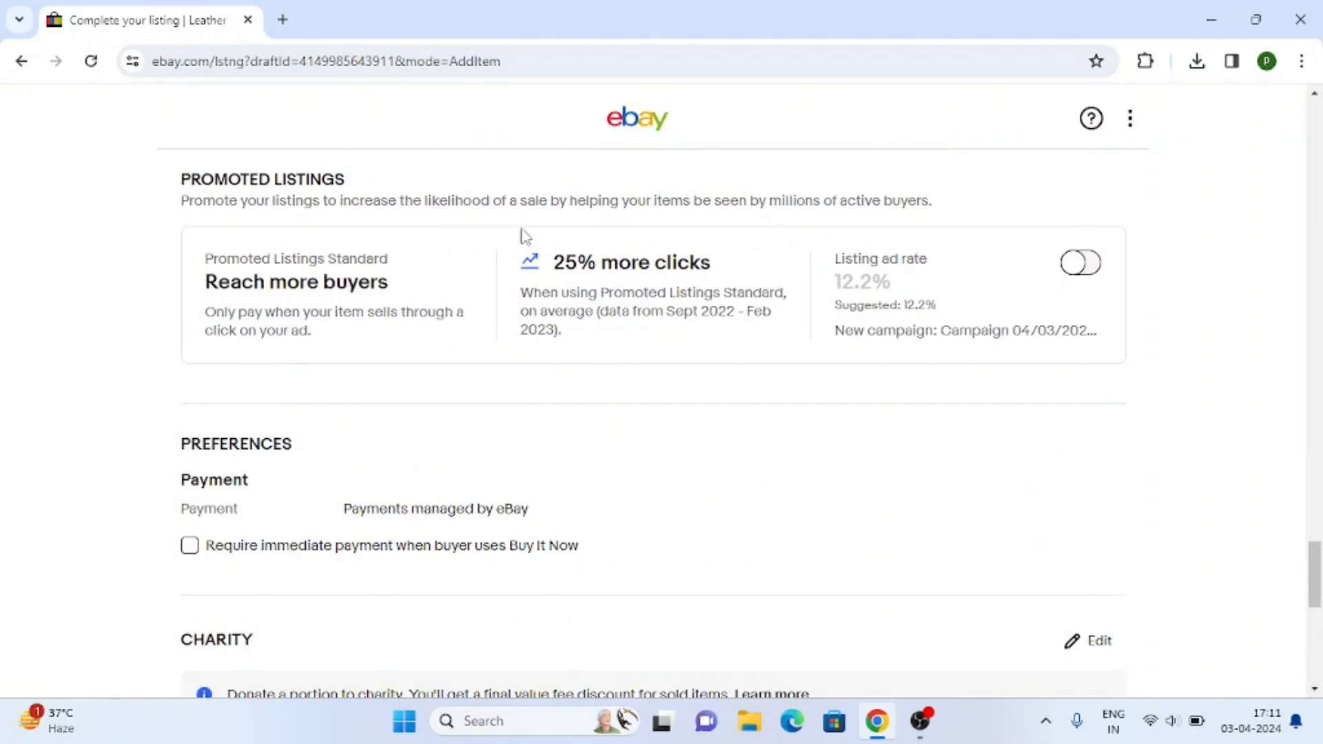
scroll(491, 309, "down", 1)
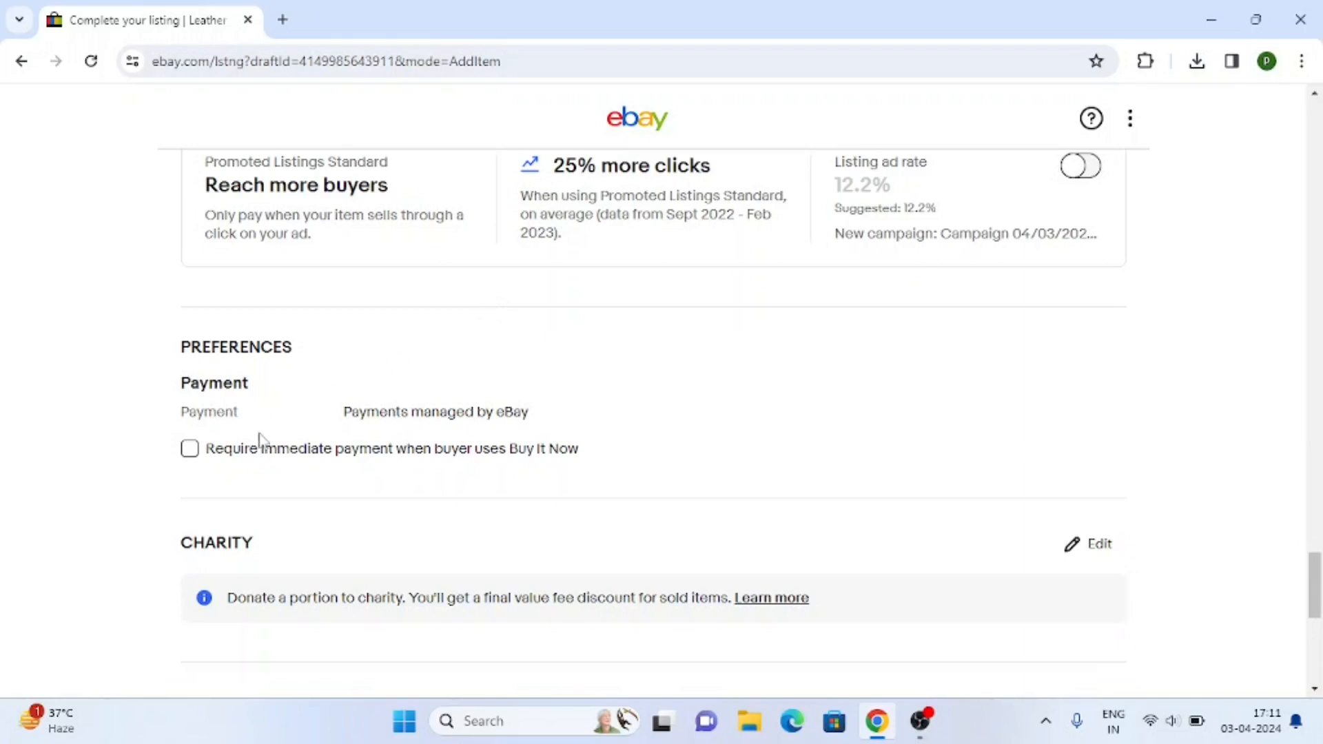
left_click(190, 449)
scroll(465, 464, "down", 1)
scroll(465, 464, "down", 5)
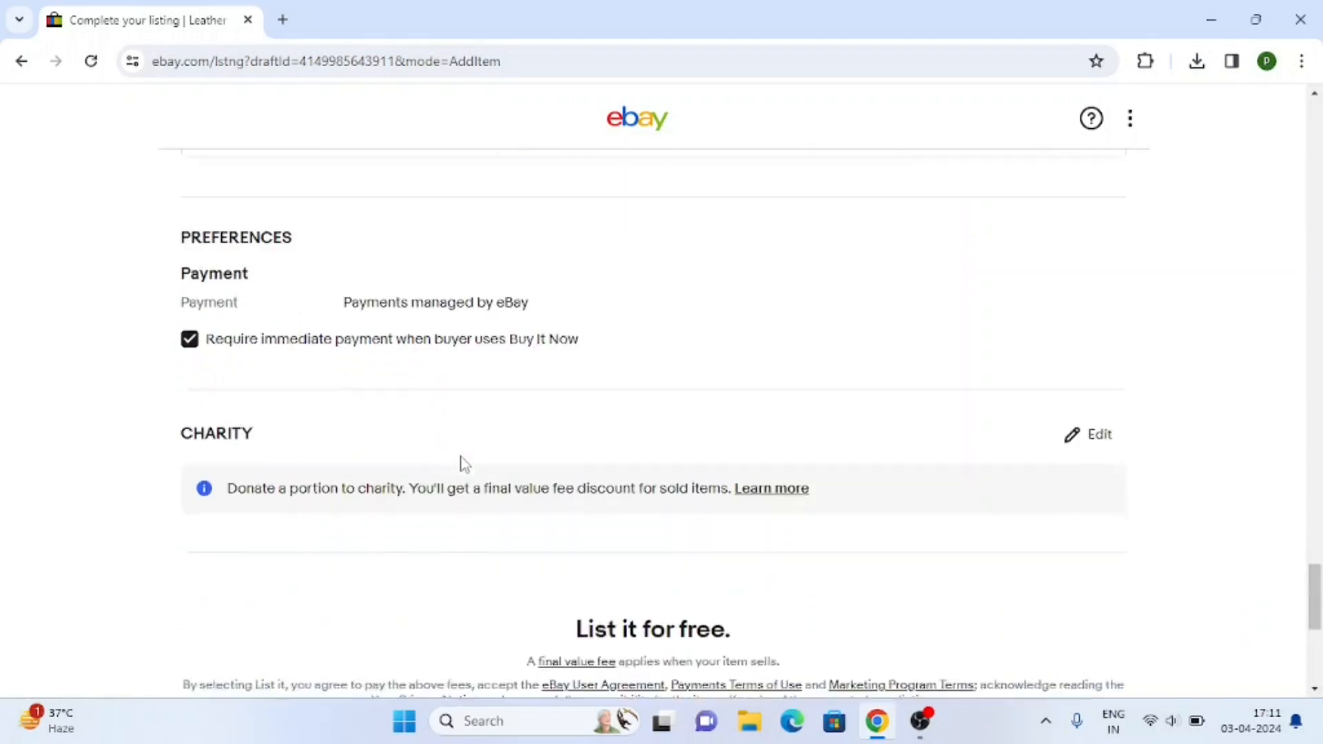
scroll(675, 404, "up", 1)
scroll(676, 406, "down", 1)
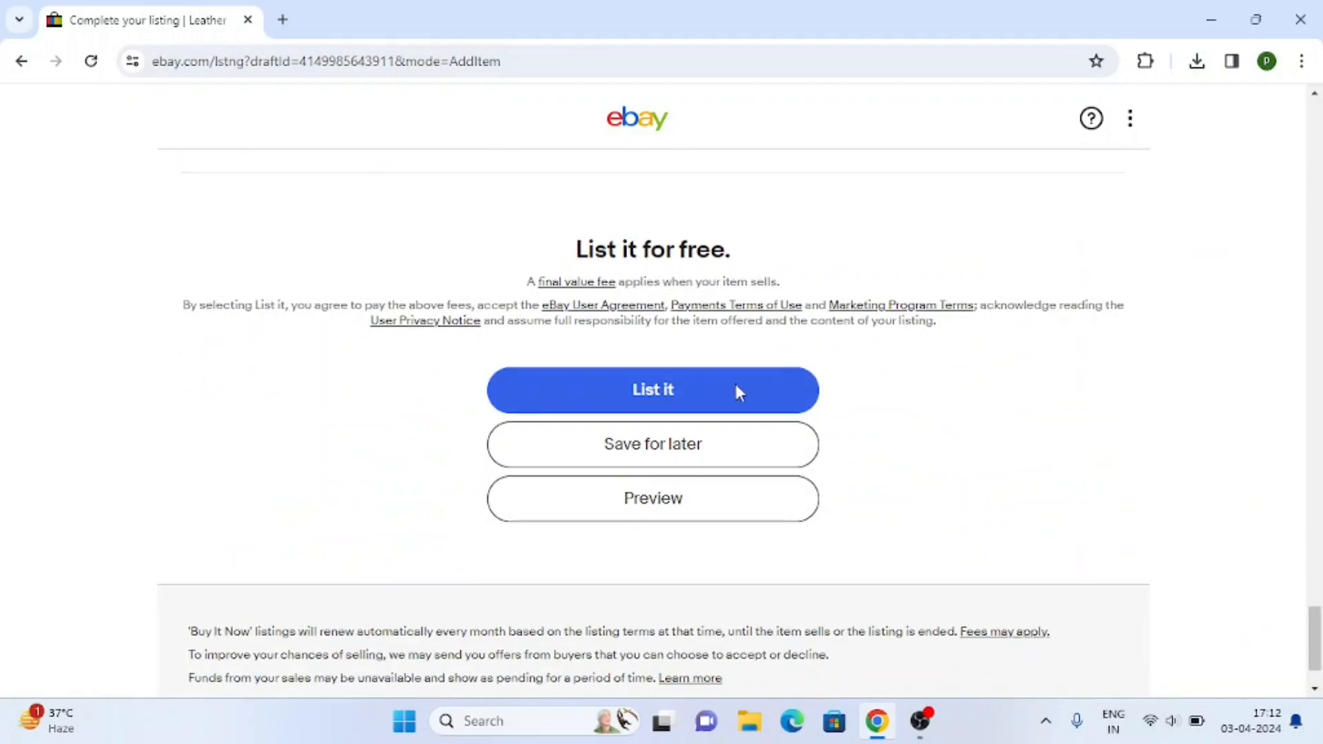
left_click(920, 722)
left_click(1132, 509)
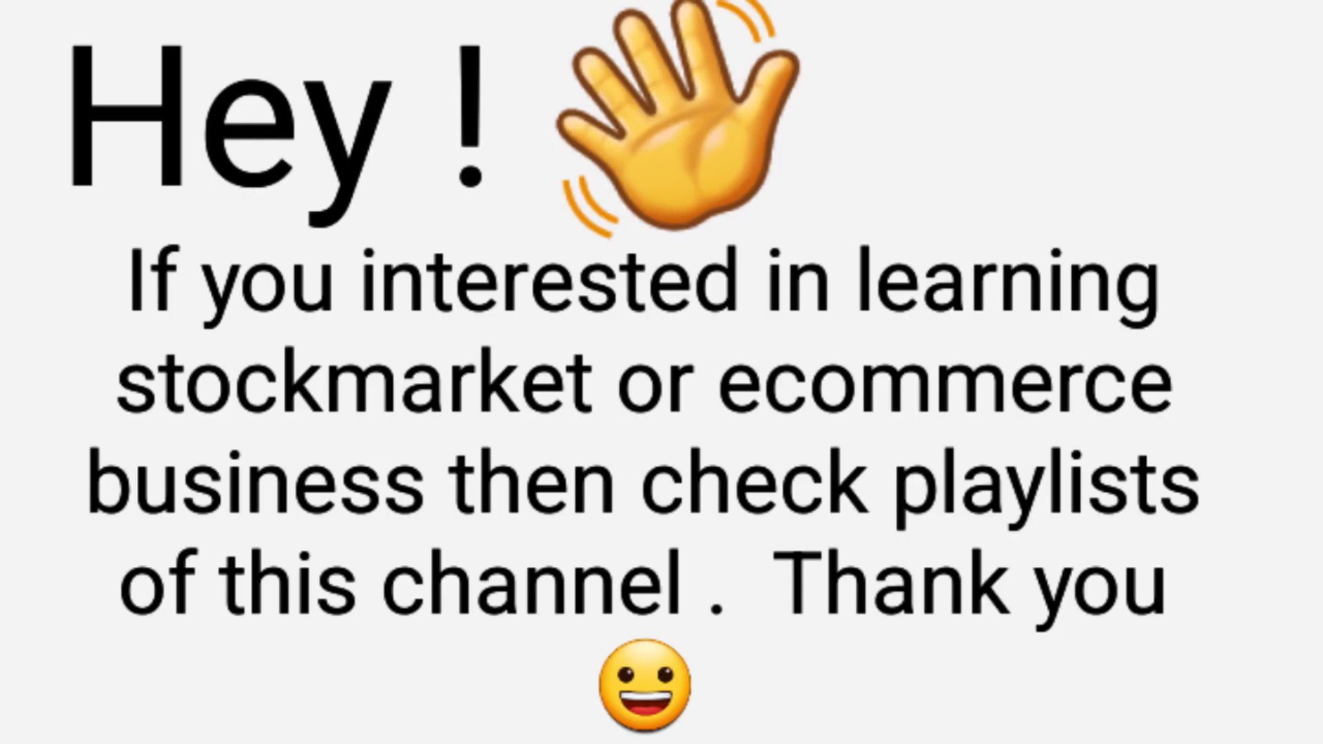